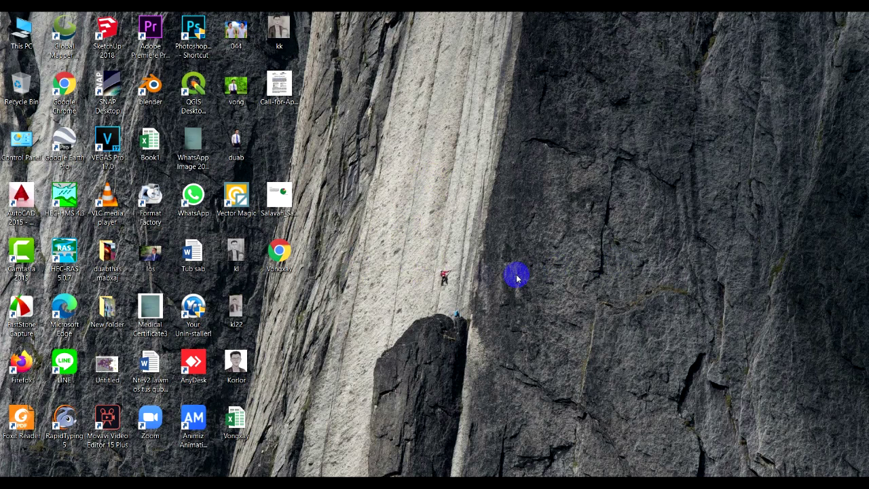
right_click(456, 138)
click(476, 182)
right_click(465, 157)
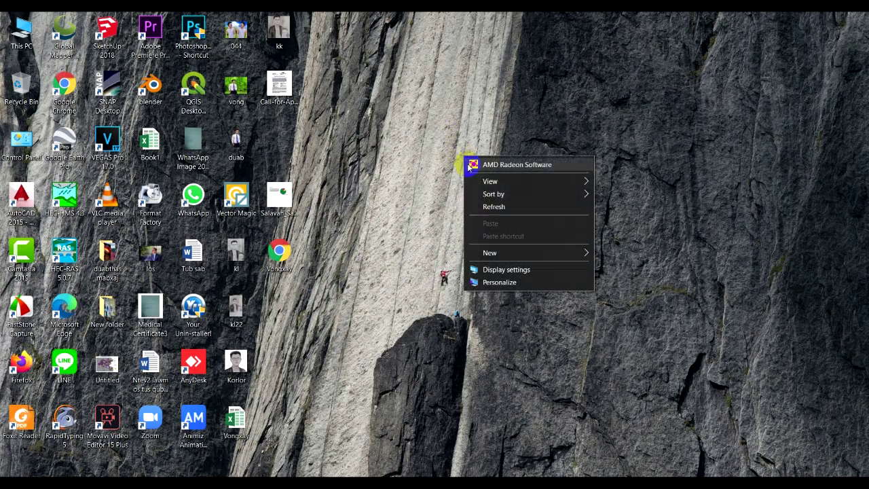
click(496, 207)
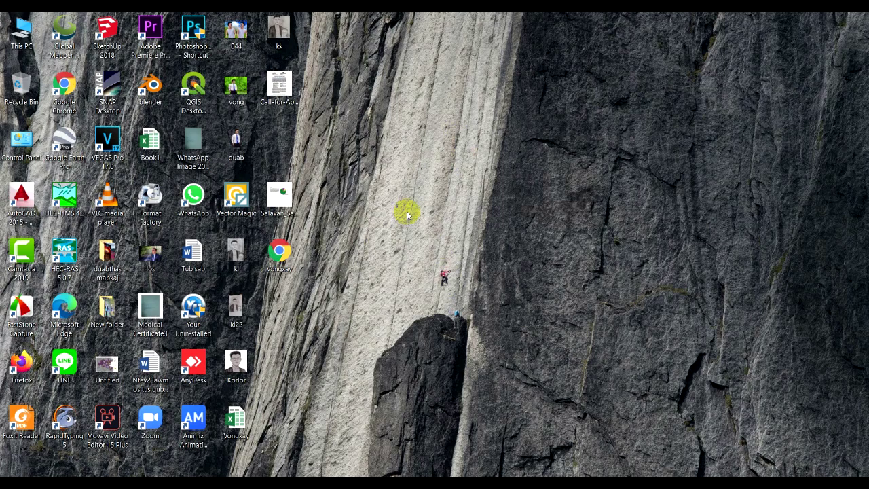
right_click(435, 149)
click(459, 180)
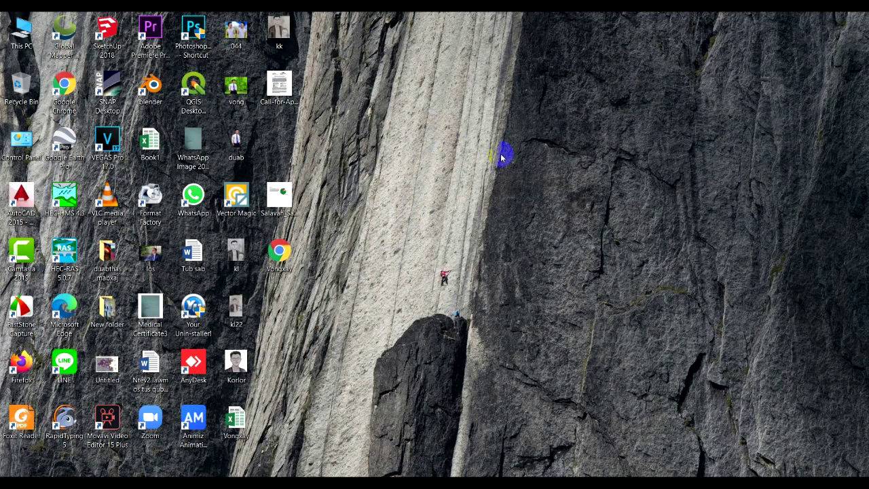
right_click(402, 190)
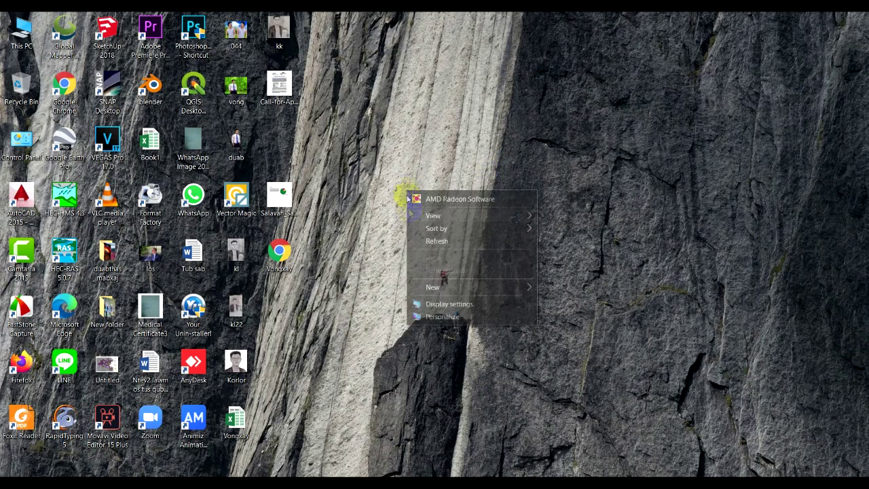
click(430, 241)
right_click(426, 174)
click(460, 222)
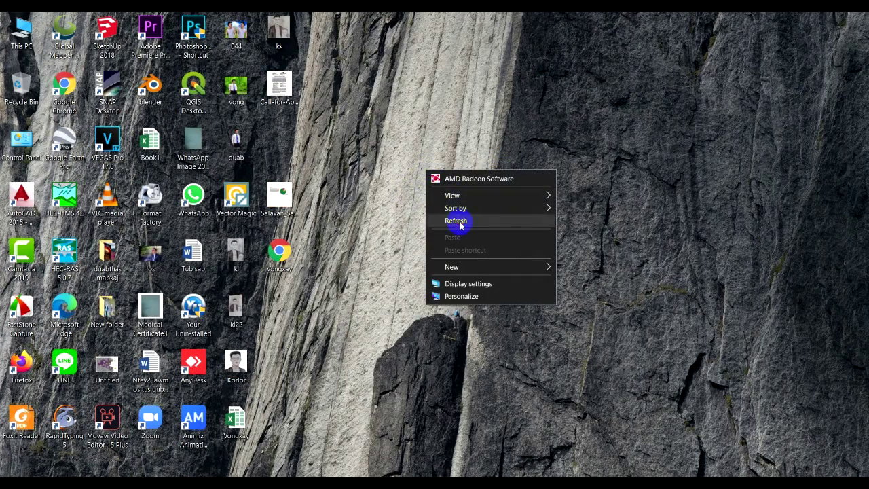
right_click(451, 152)
click(477, 211)
right_click(459, 175)
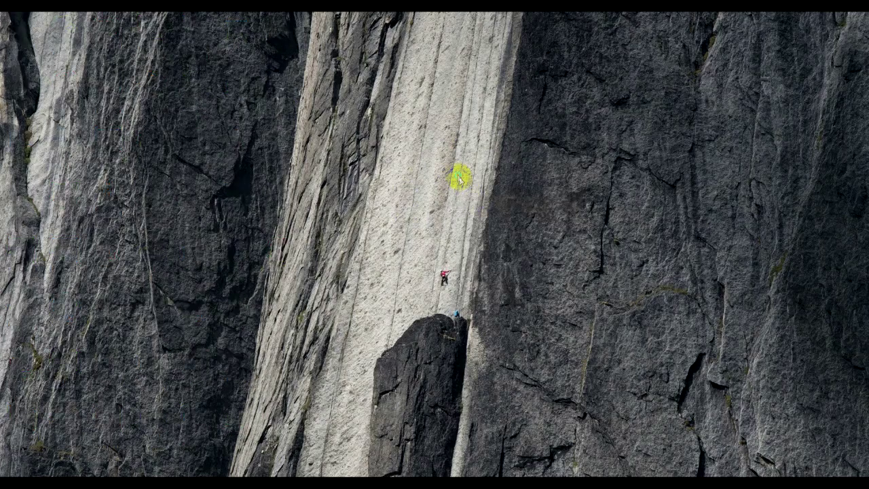
click(480, 224)
right_click(466, 288)
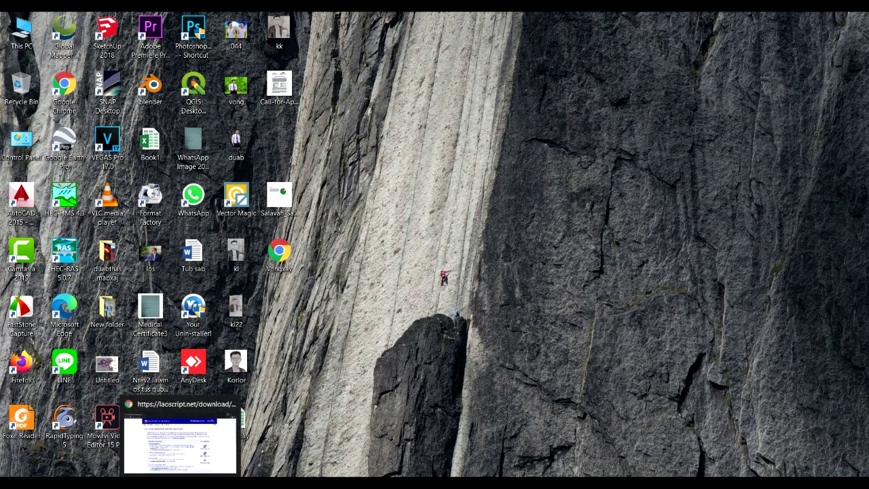
- Switch to Chrome, return to the "lao script" Google results and open the "Download - Lao Script for Windows" page
click(178, 441)
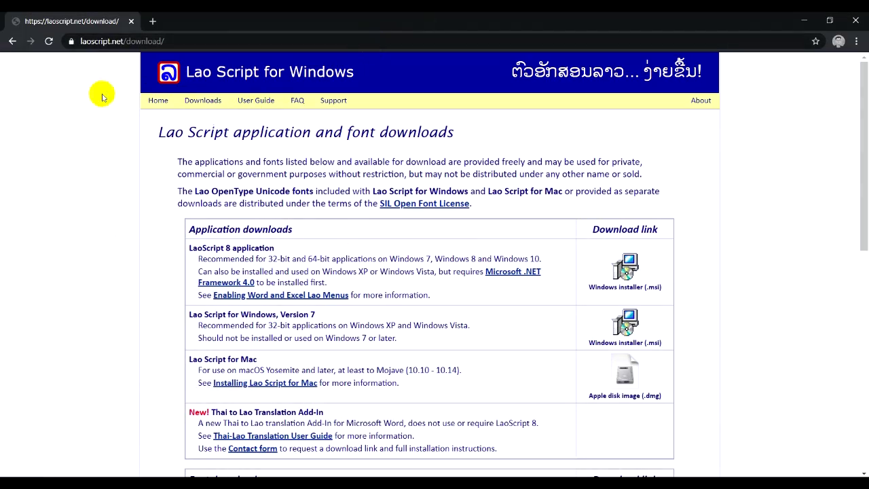
click(12, 41)
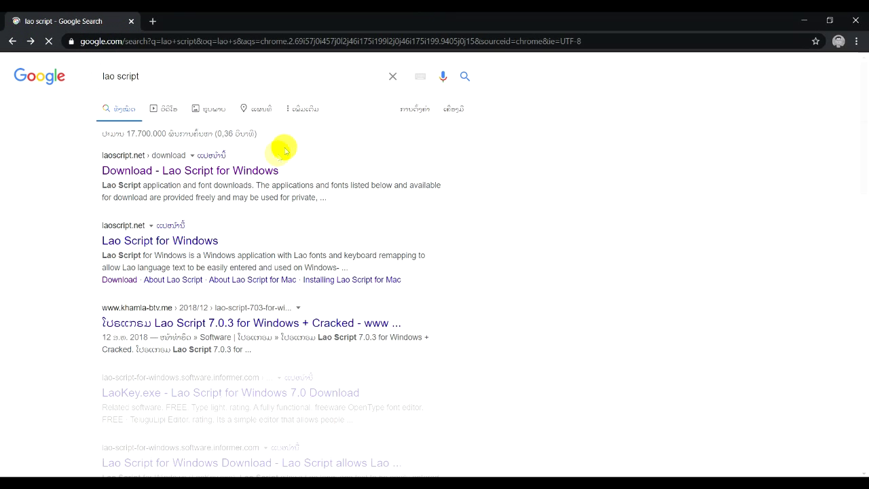
click(148, 78)
drag(148, 79, 88, 75)
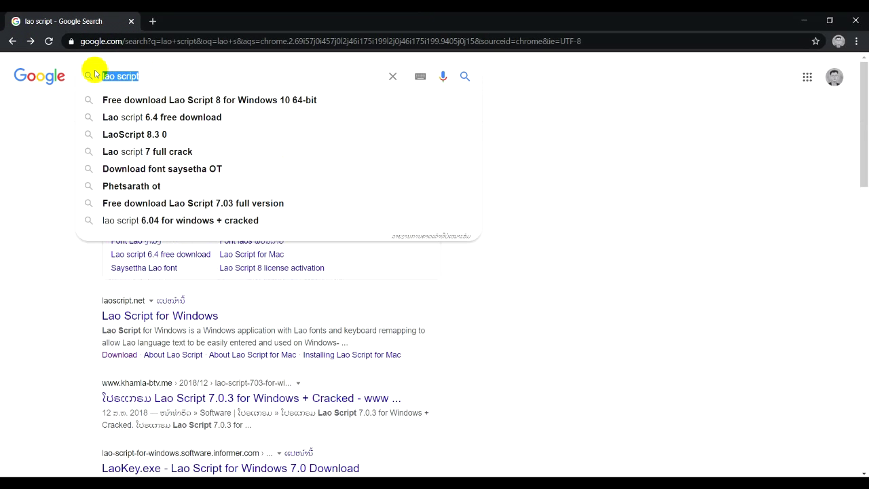
click(602, 97)
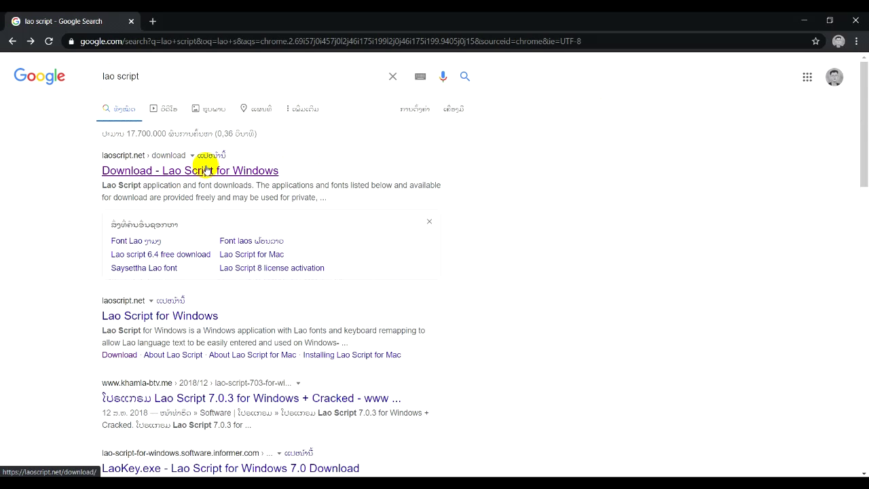
click(230, 171)
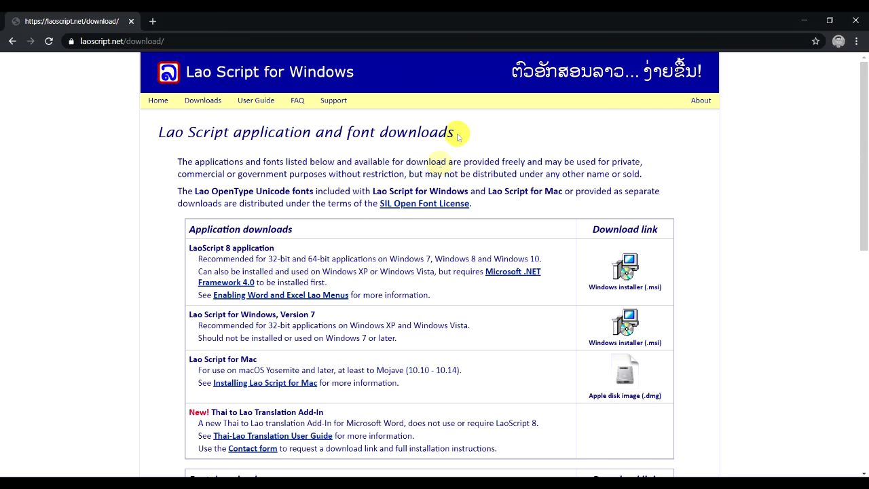
- Download the Windows installer (.msi) of the LaoScript 8 application and run it
scroll(407, 177, down, 2)
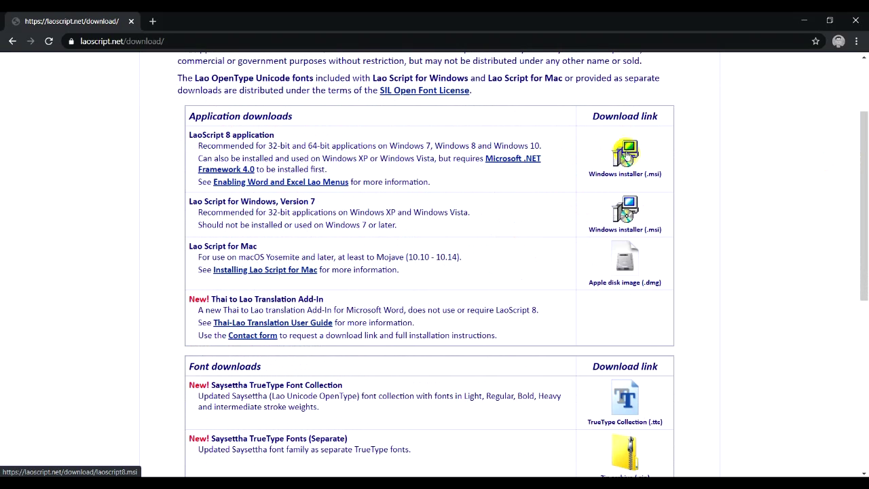
click(630, 158)
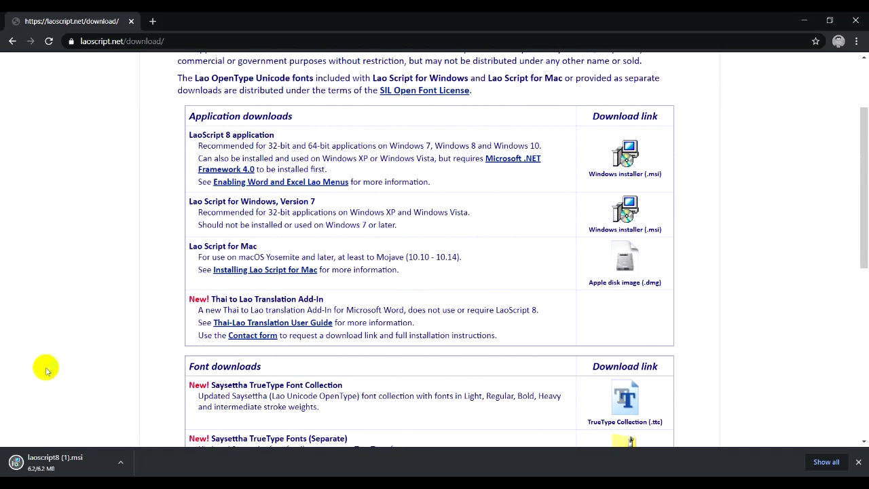
click(43, 465)
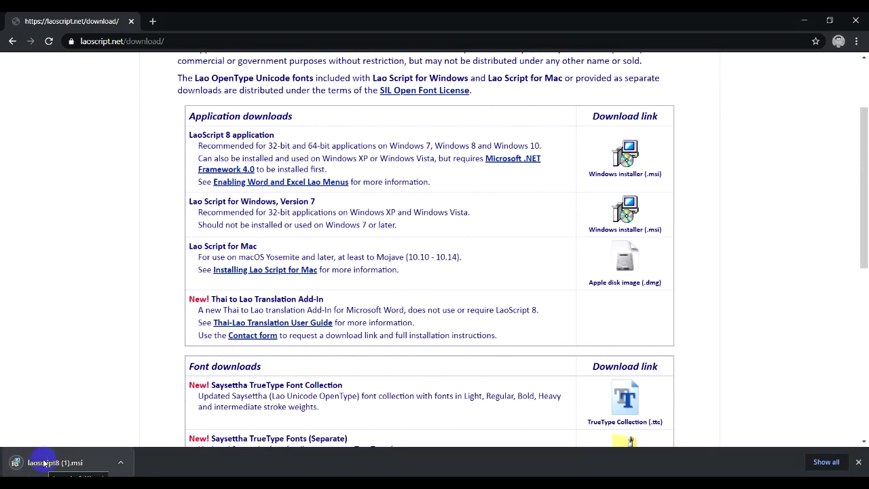
click(38, 462)
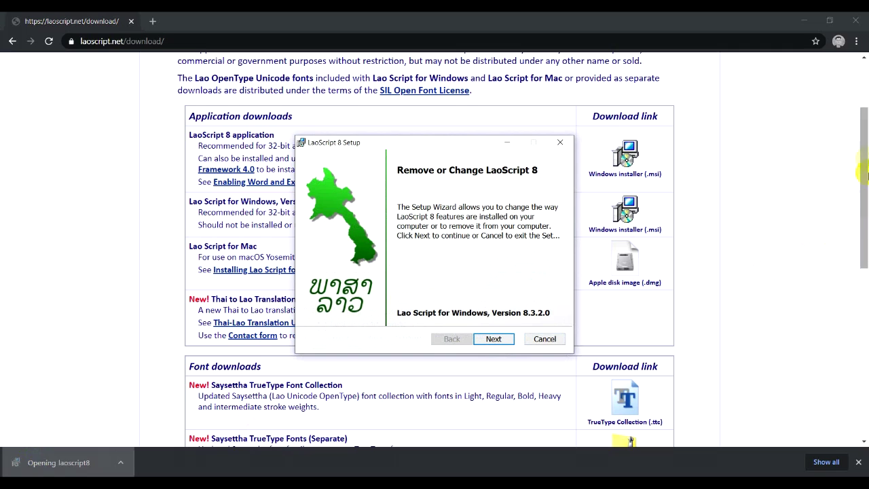
- Review the change, repair and remove options in the LaoScript 8 setup wizard and exit without modifying the installation
click(494, 338)
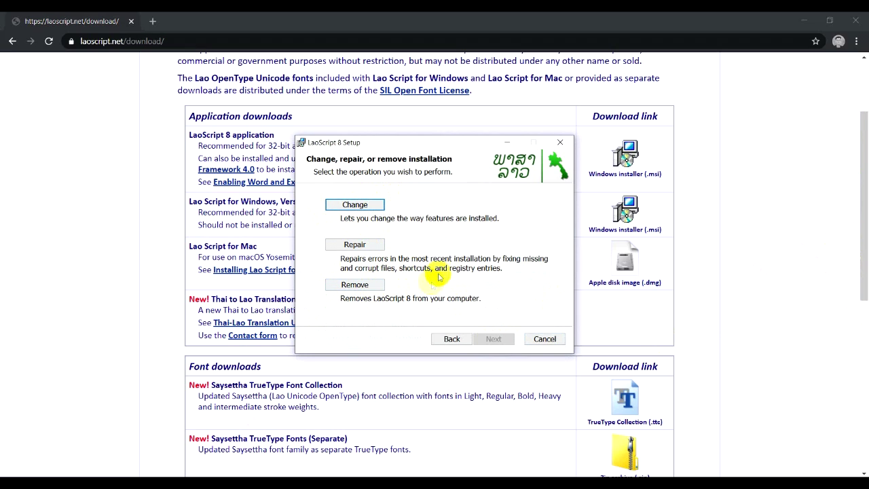
drag(464, 142, 520, 136)
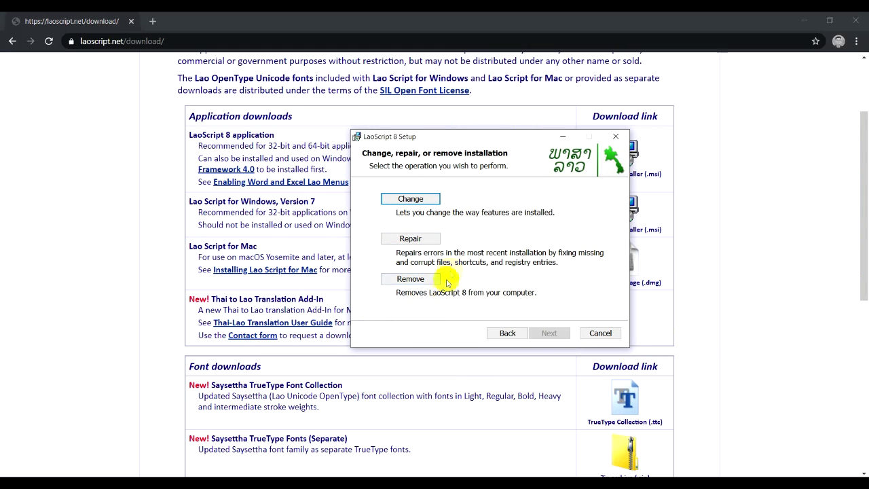
drag(524, 139, 408, 163)
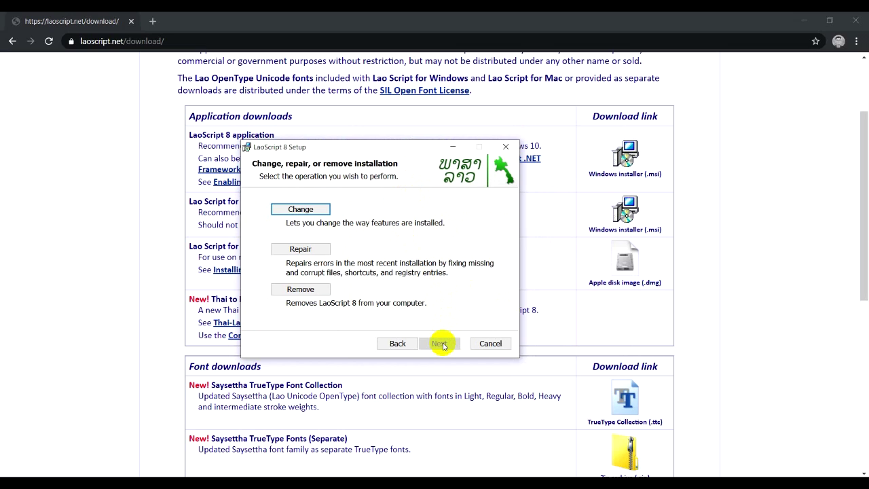
click(505, 146)
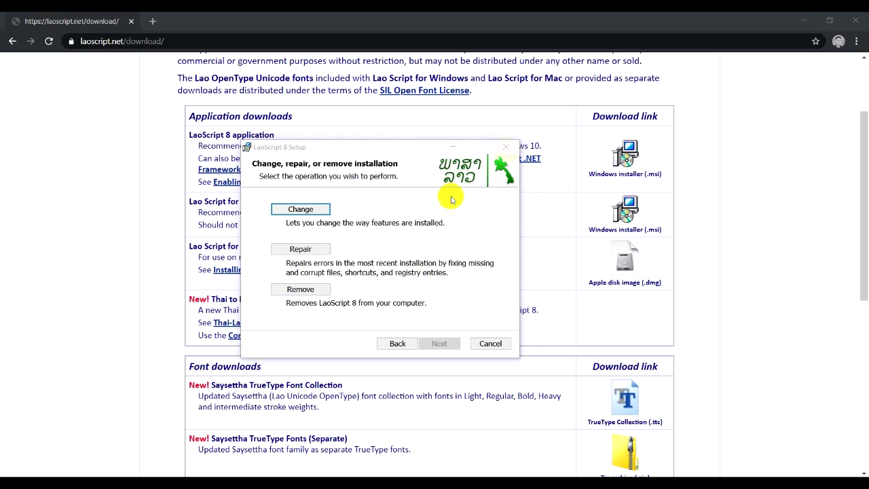
click(410, 269)
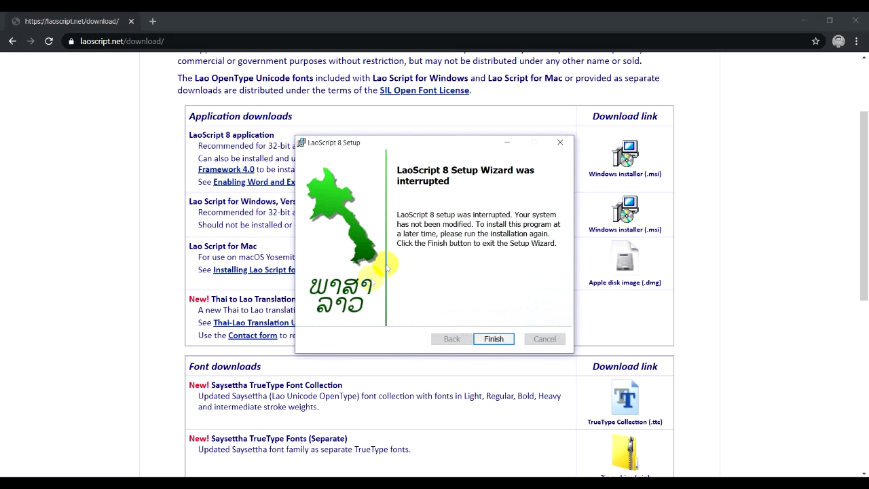
click(493, 339)
- Switch to Word, create a blank document and examine the LaoScript8 add-in commands
click(651, 19)
click(812, 17)
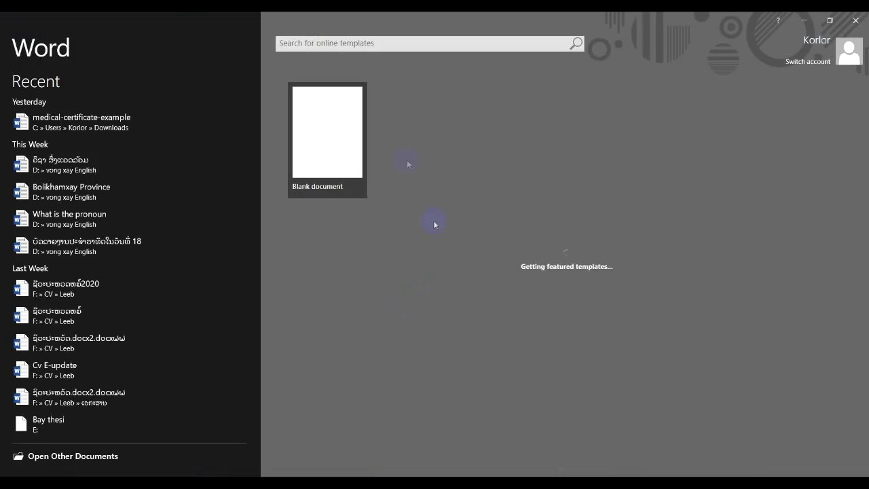
click(344, 139)
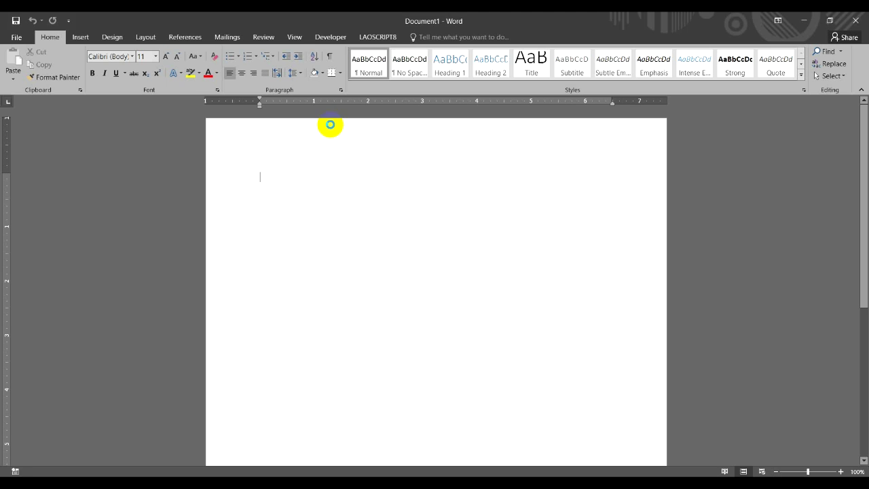
click(370, 40)
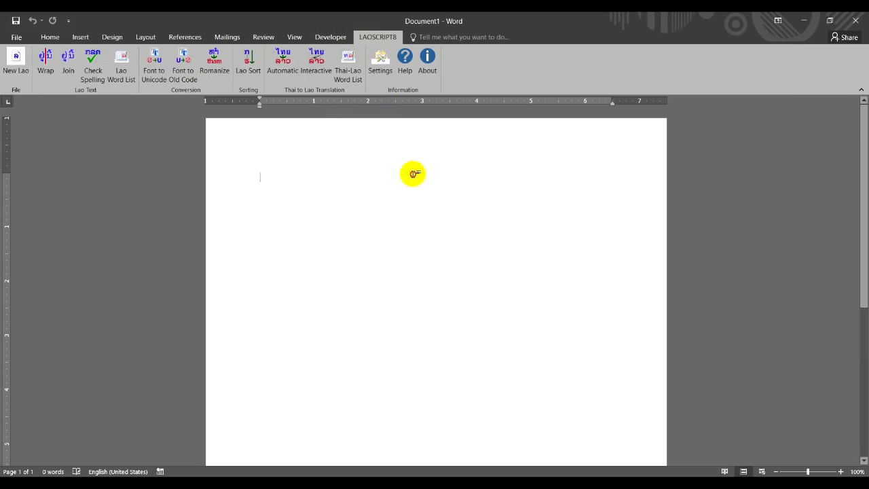
click(806, 21)
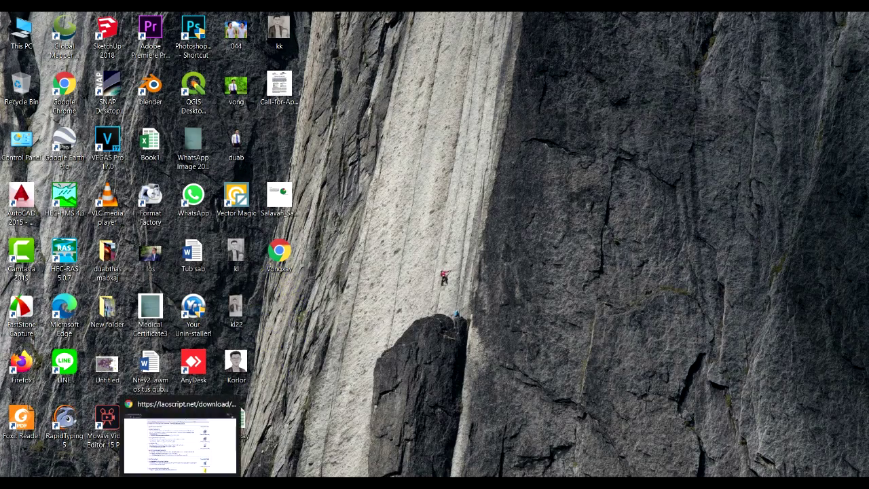
- Switch back to Chrome and open the Google home page in a new tab
click(184, 484)
scroll(339, 182, up, 3)
click(153, 21)
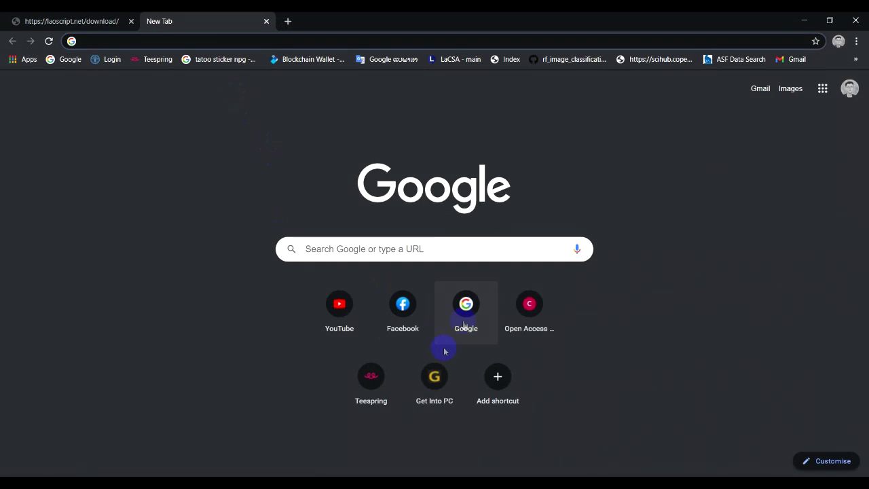
click(475, 300)
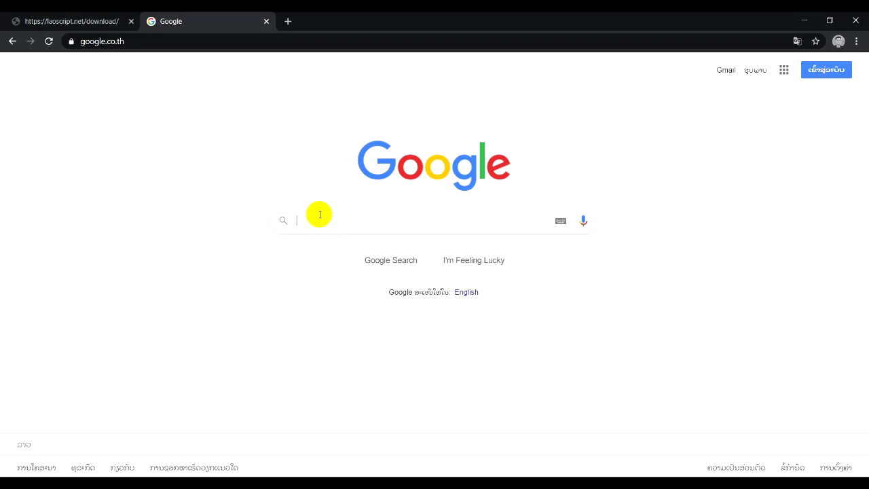
- Search Google for "คุ่มี QGIS"
text(ິ)
key(BackSpace)
text(້)
key(BackSpace)
text(ค)
text(ู่)
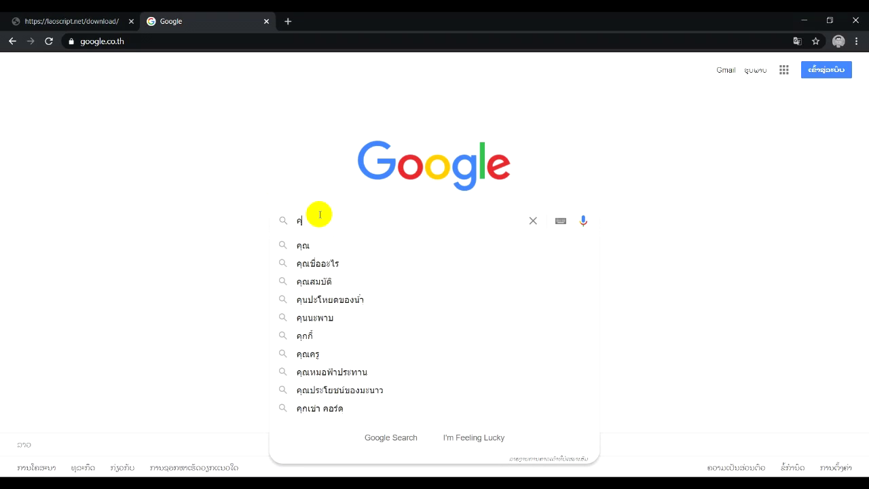
text(มื)
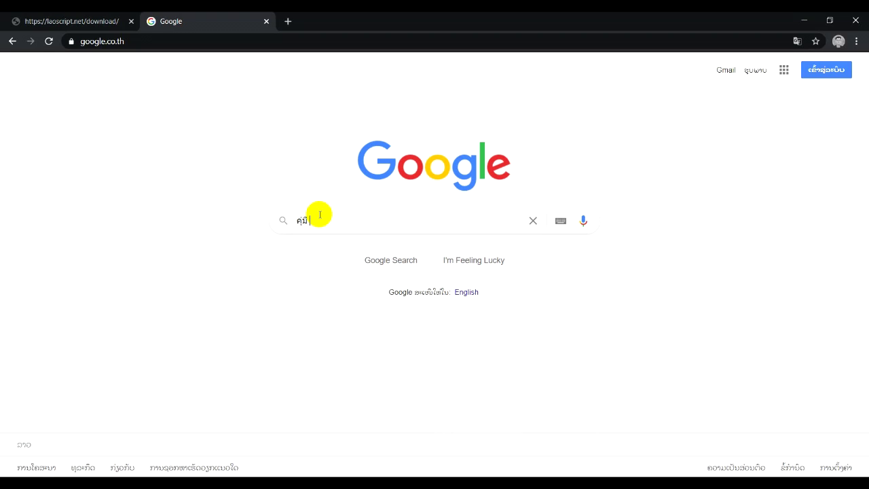
text( QGIS)
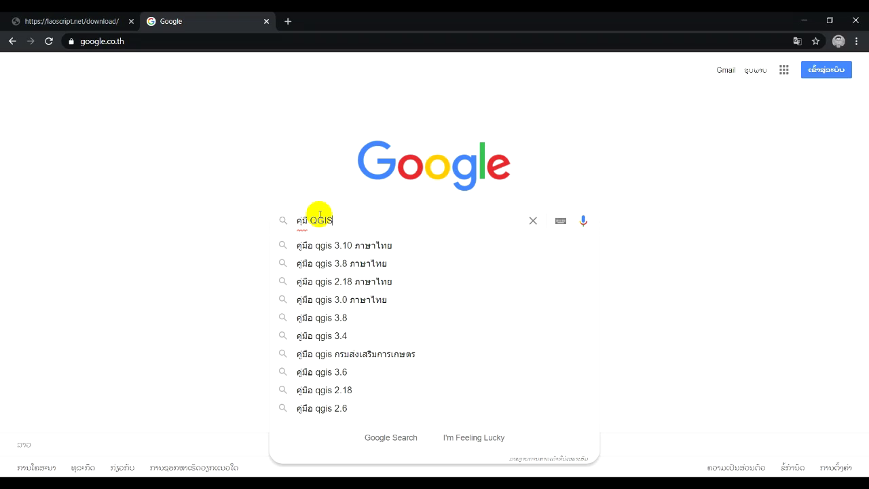
key(Return)
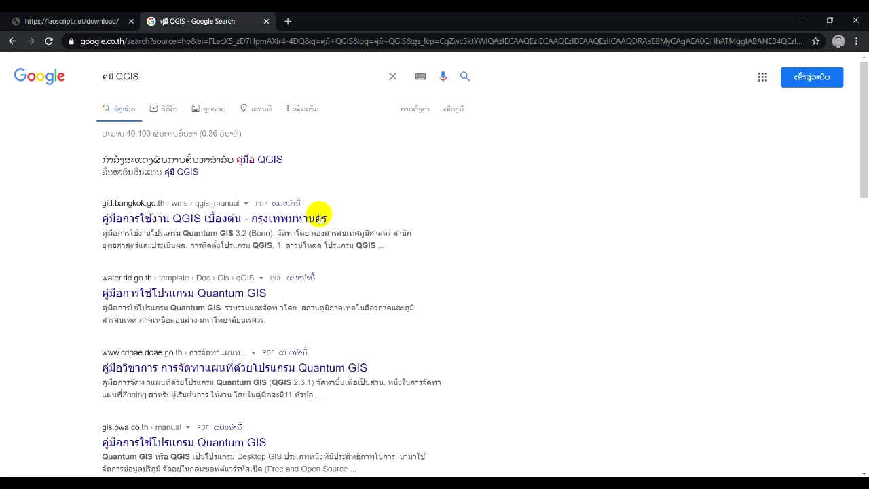
- Download qgis_manual.pdf from the gid.bangkok.go.th search result
click(231, 218)
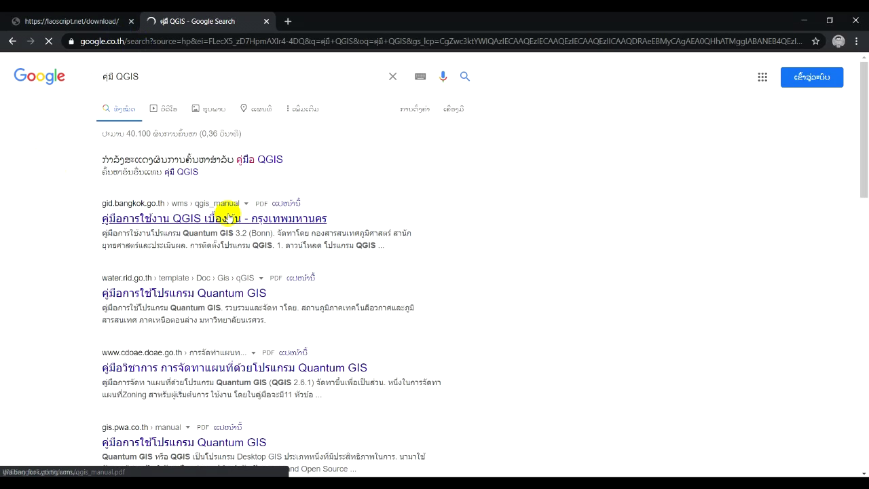
click(426, 296)
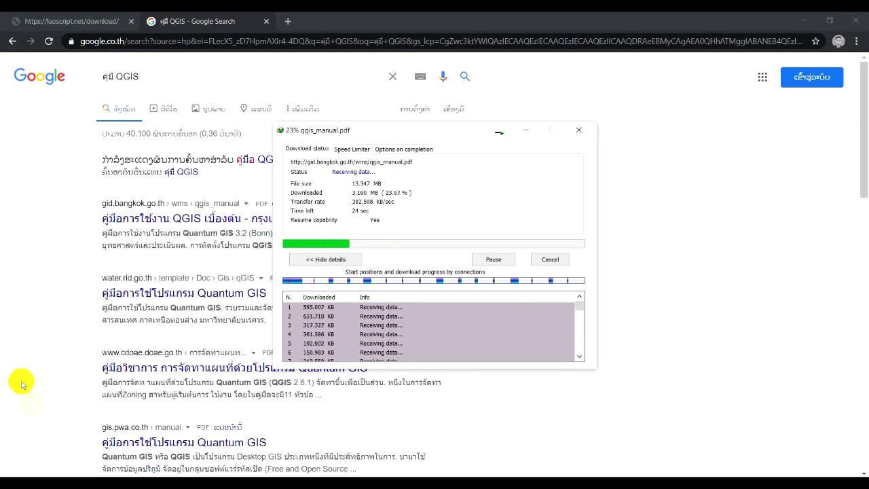
click(29, 355)
right_click(167, 374)
click(178, 382)
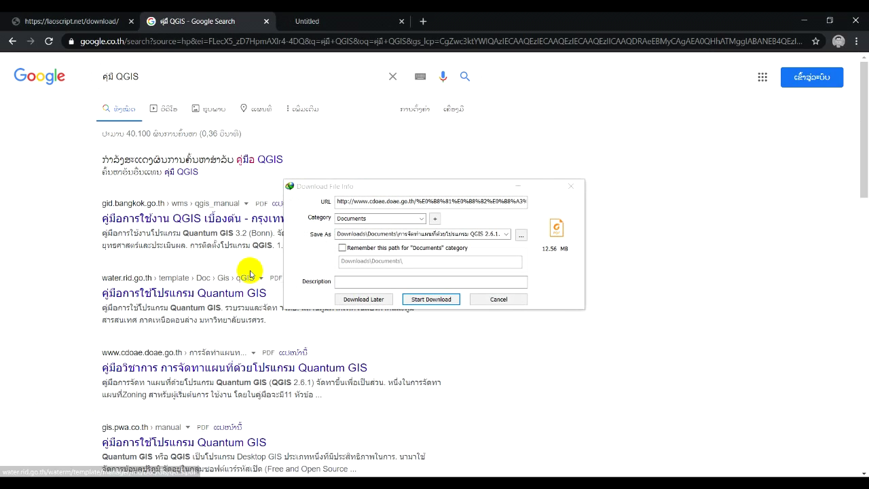
click(437, 299)
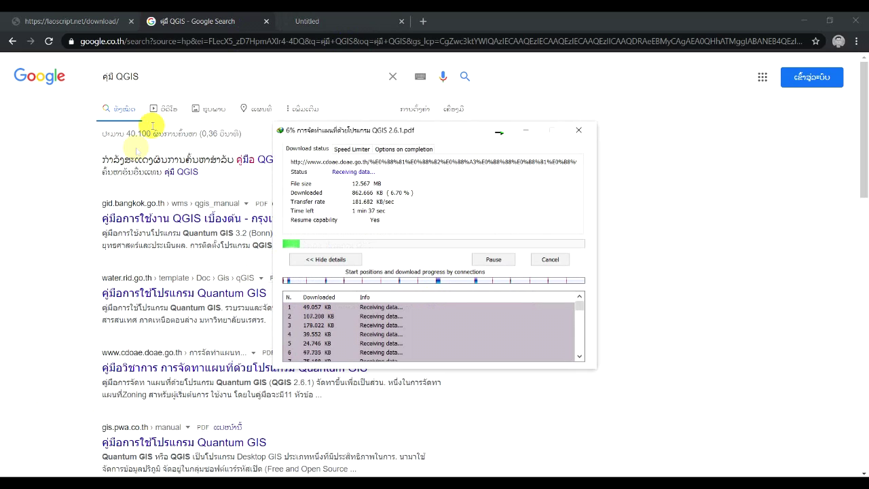
- Look through the first page of Google results for other Thai-language QGIS manuals
click(72, 179)
scroll(72, 178, down, 7)
scroll(240, 245, down, 5)
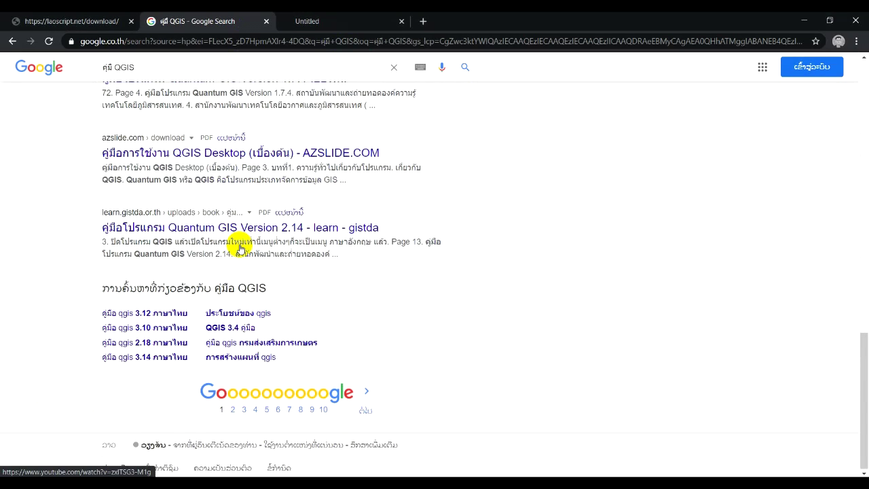
scroll(241, 244, up, 12)
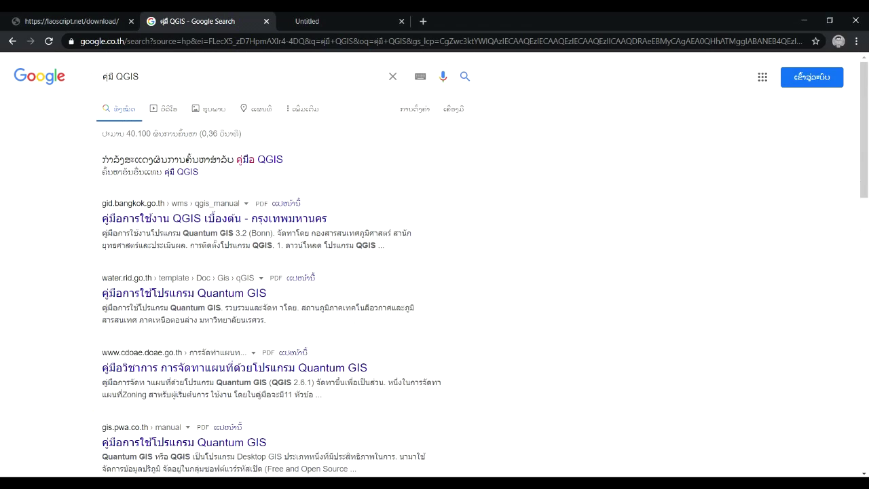
- Switch to File Explorer and open the Agriculture folder inside 3. Archive on Local Disk (E:)
mouse_move(264, 483)
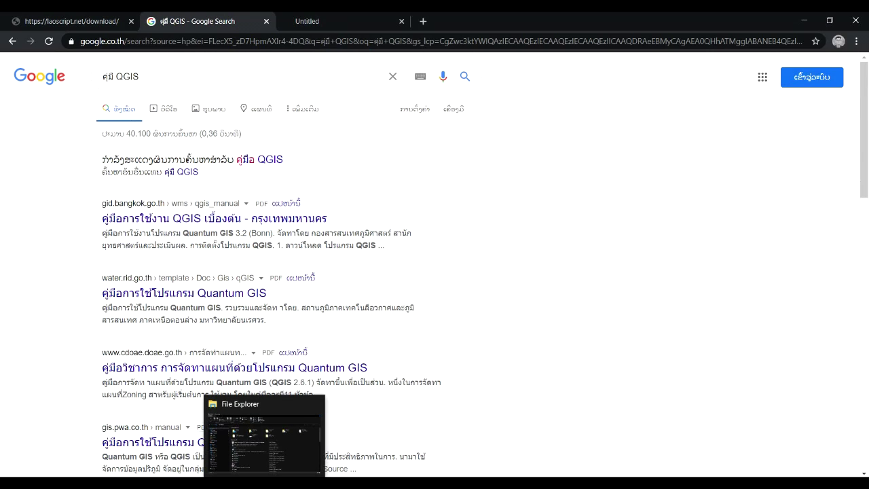
click(264, 482)
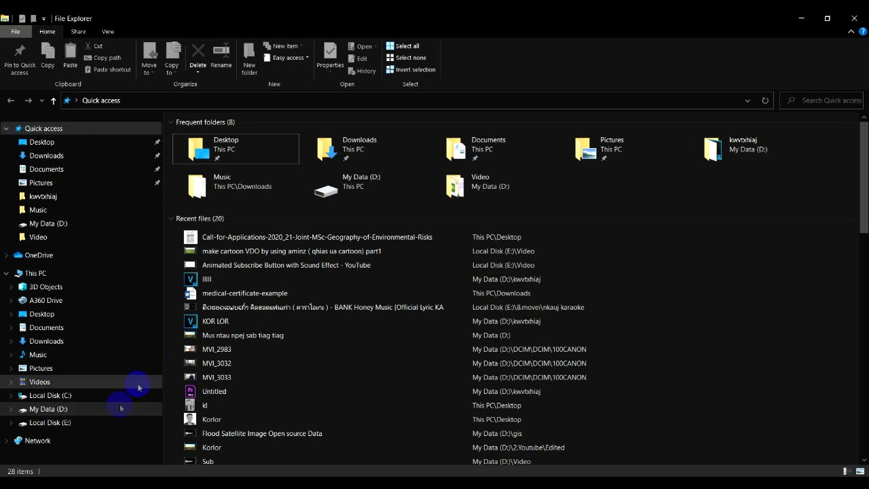
click(51, 422)
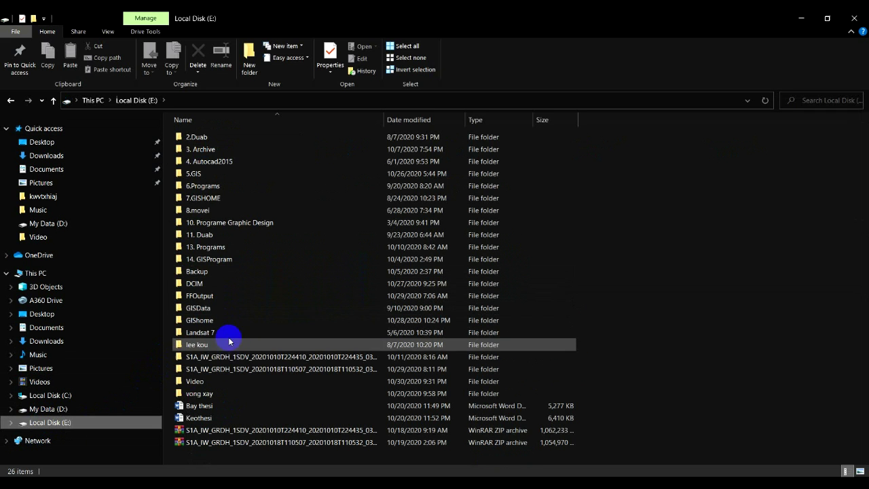
click(231, 225)
click(207, 321)
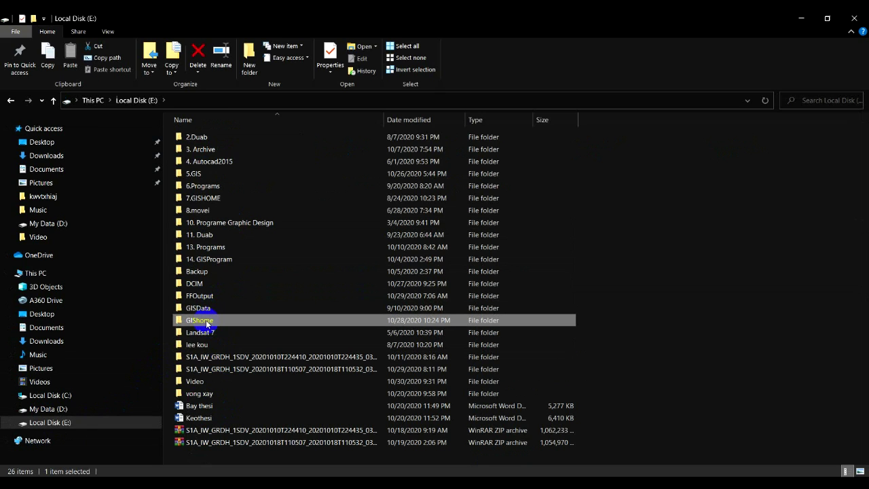
click(216, 259)
click(214, 247)
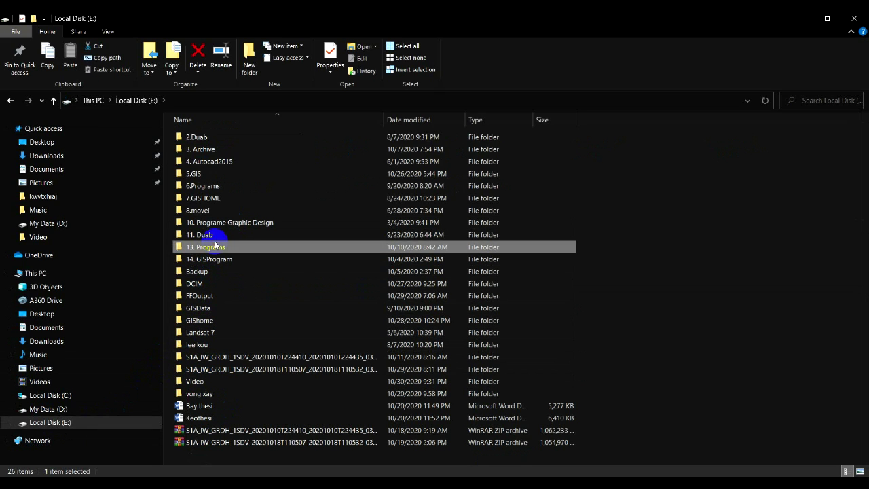
double_click(203, 149)
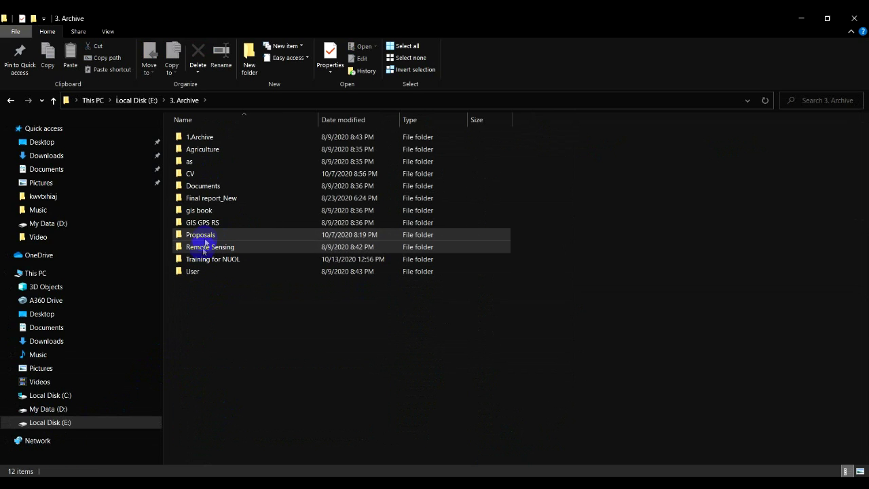
click(205, 151)
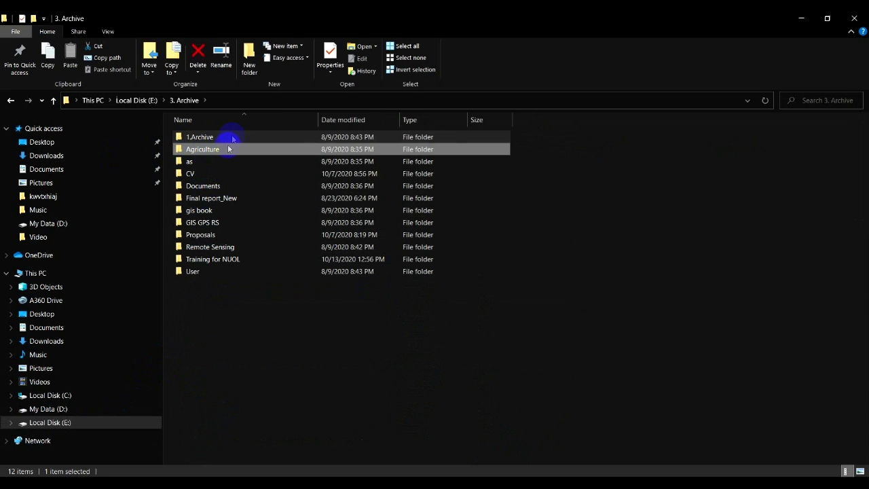
double_click(222, 149)
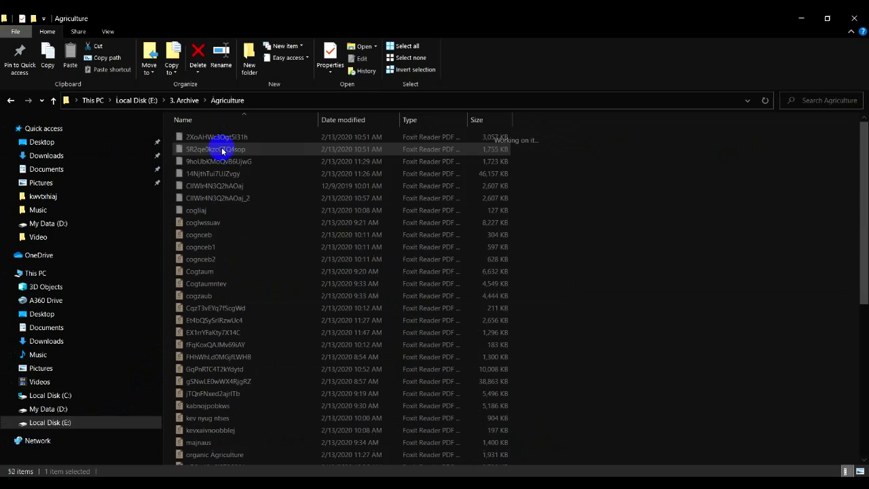
- Open CqzT3vEYq7fScgWd.pdf from the Agriculture folder, view its first page and close it
click(205, 308)
double_click(204, 307)
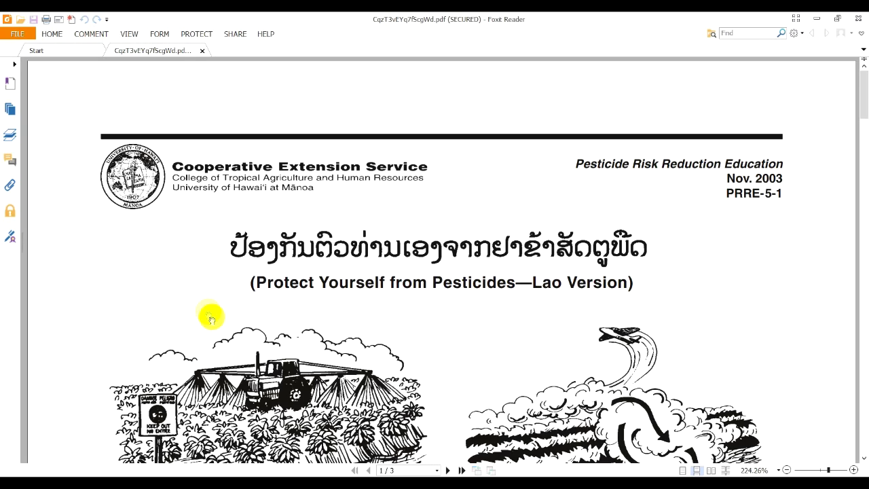
scroll(211, 319, down, 2)
click(854, 19)
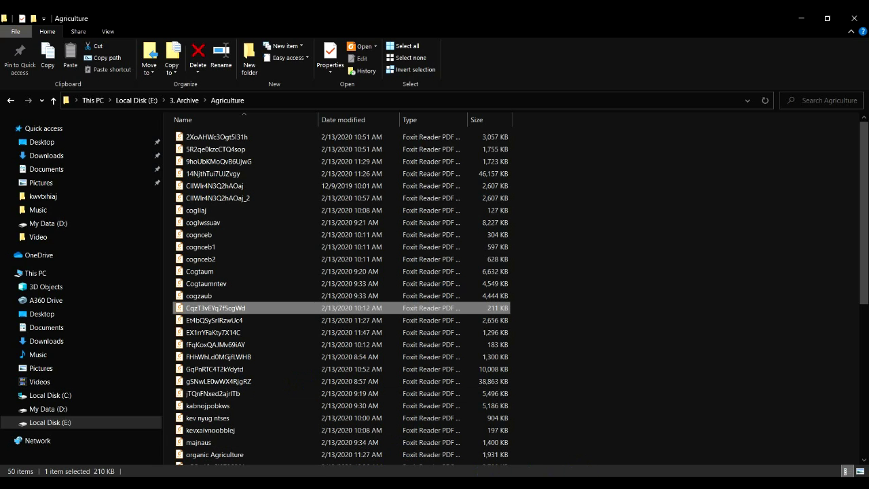
- Open the downloaded qgis_manual.pdf in Foxit Reader and dismiss the completion dialog of the QGIS 2.6.1 download
click(503, 454)
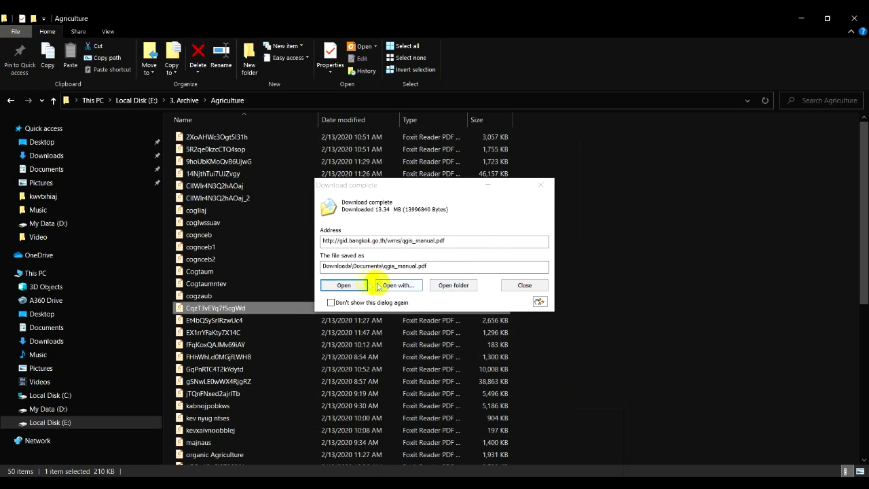
click(345, 285)
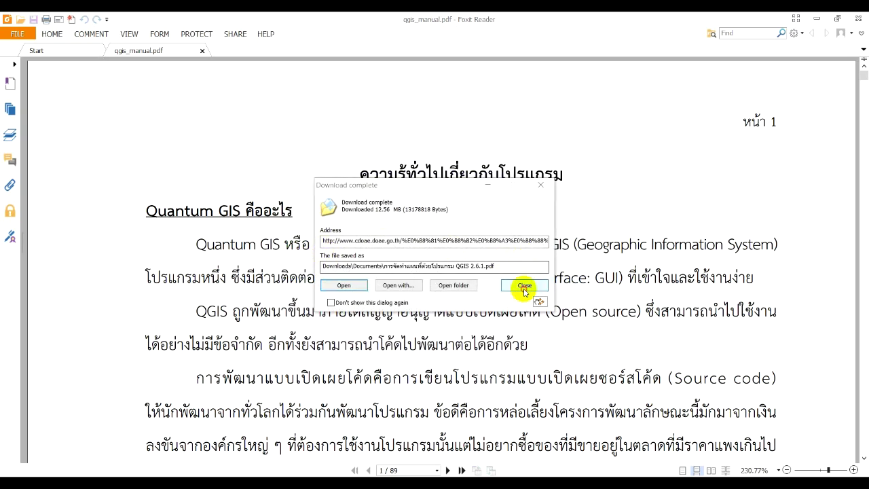
click(523, 287)
scroll(468, 282, down, 5)
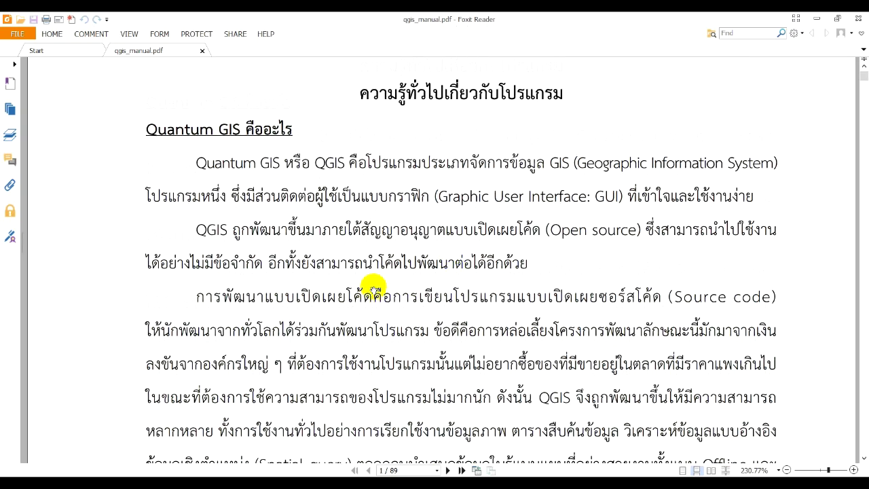
- Copy the manual's Thai paragraph about open-source development (Source code) and paste it into the blank Word document
scroll(327, 260, down, 1)
drag(195, 214, 224, 411)
right_click(224, 412)
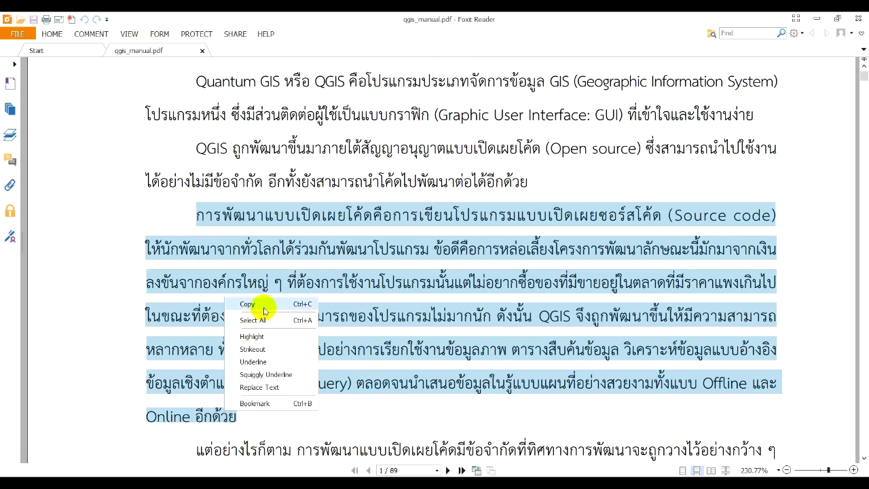
click(262, 304)
click(817, 19)
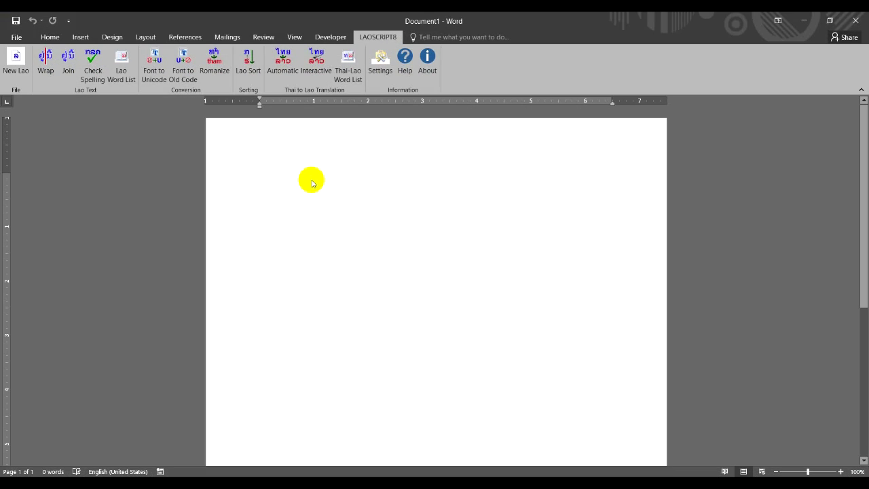
key(ctrl+v)
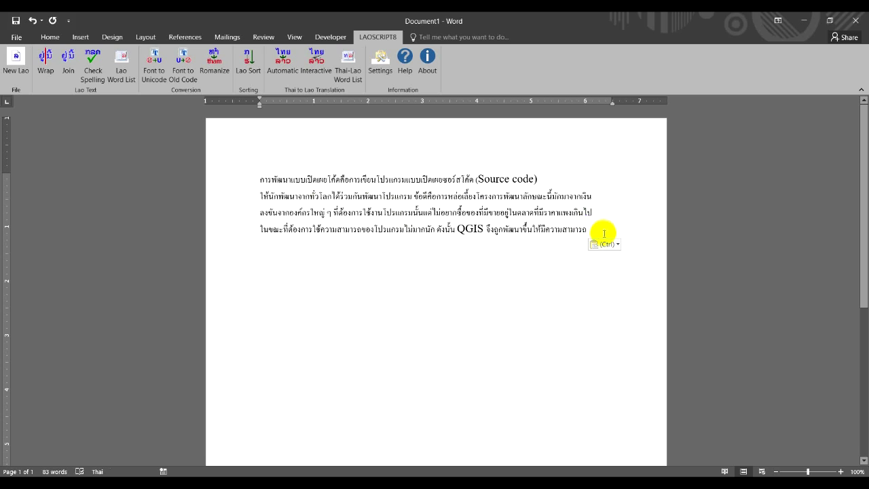
- Paste a second copy of the Thai paragraph on a new line below the first one
key(ctrl+a)
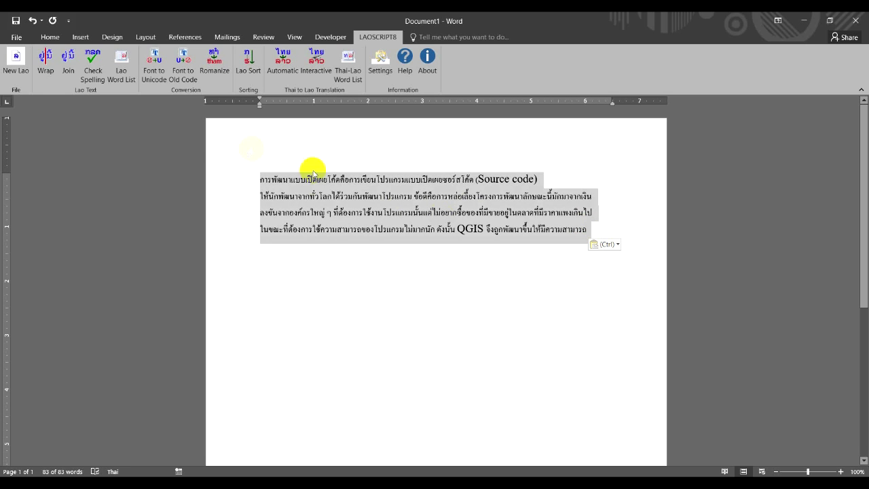
click(50, 37)
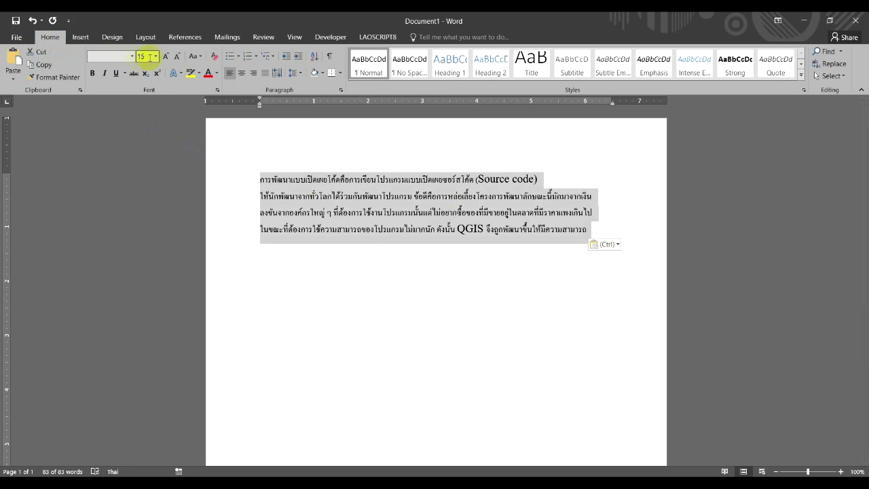
click(360, 260)
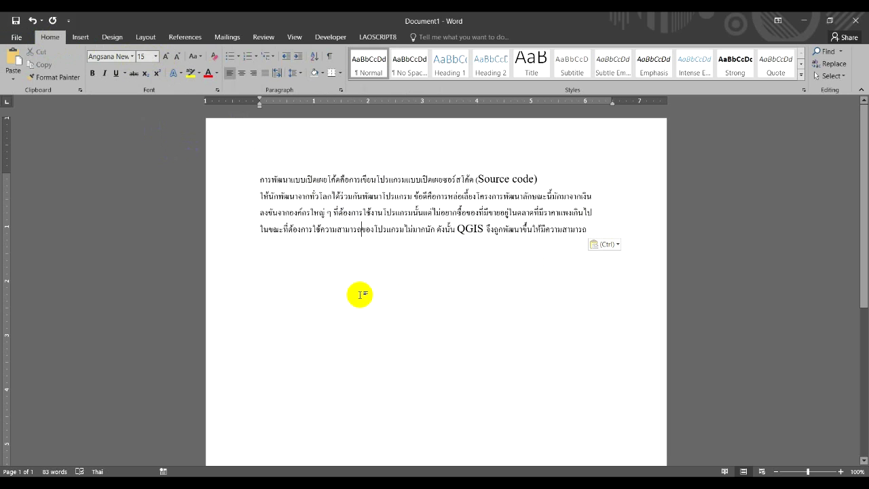
key(Return)
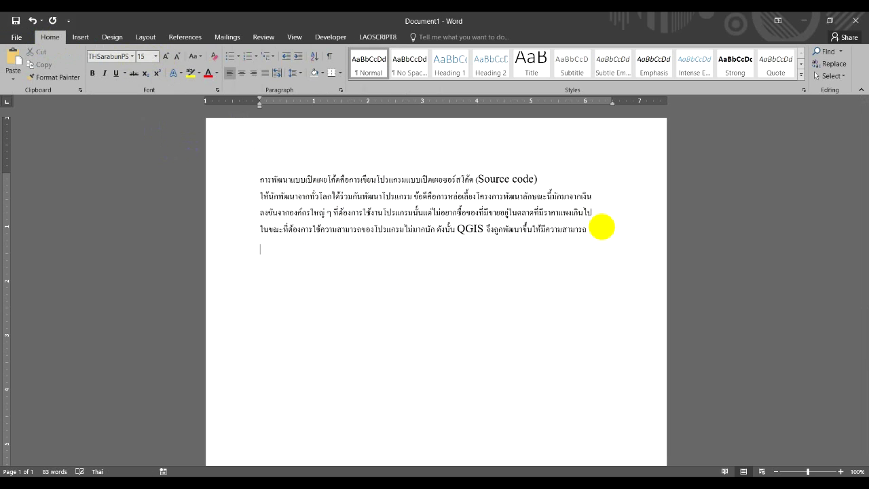
key(ctrl+v)
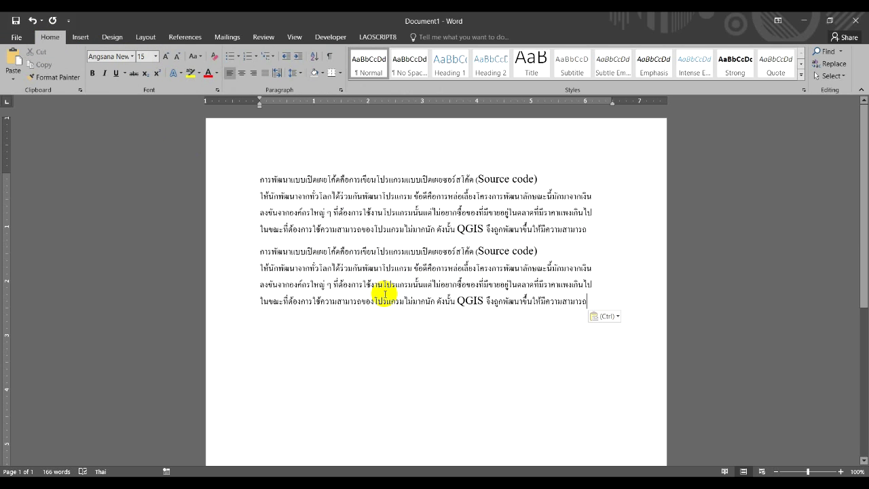
- Translate the second copy of the paragraph from Thai to Lao with LaoScript's Automatic translation
drag(257, 251, 597, 298)
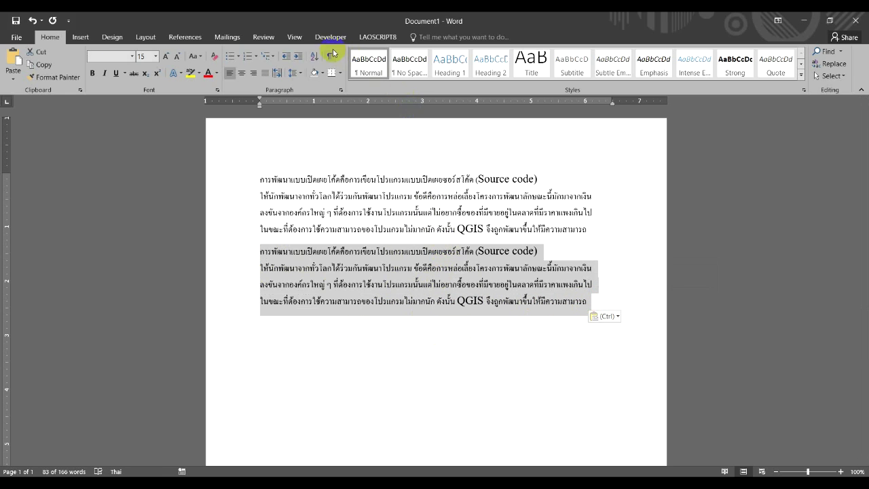
click(373, 38)
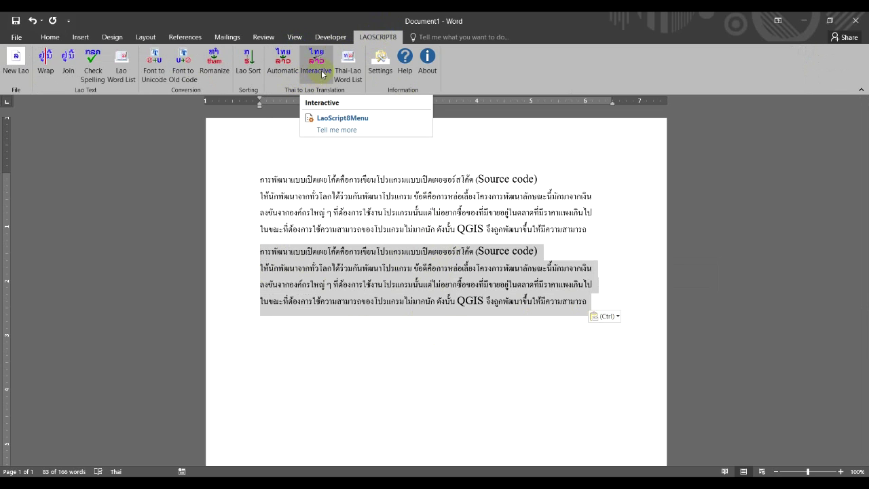
click(279, 59)
click(279, 59)
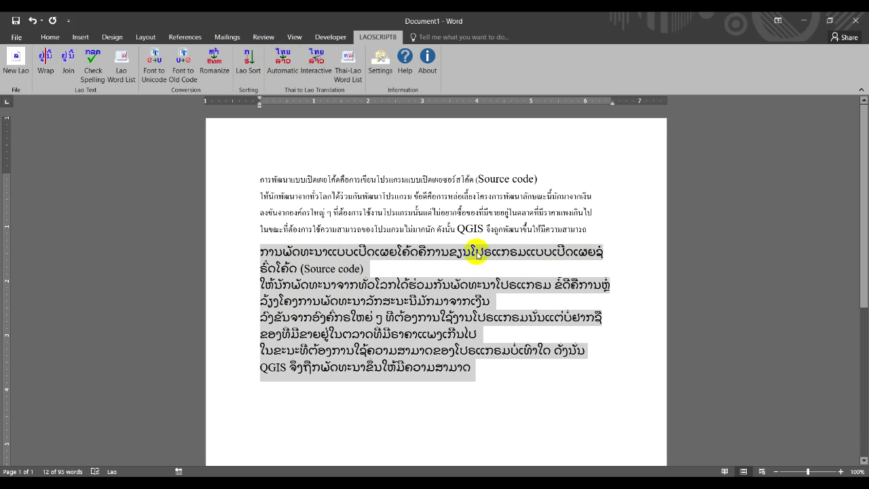
- Set the font of the translated Lao paragraph to Phetsarath OT
click(50, 38)
click(133, 59)
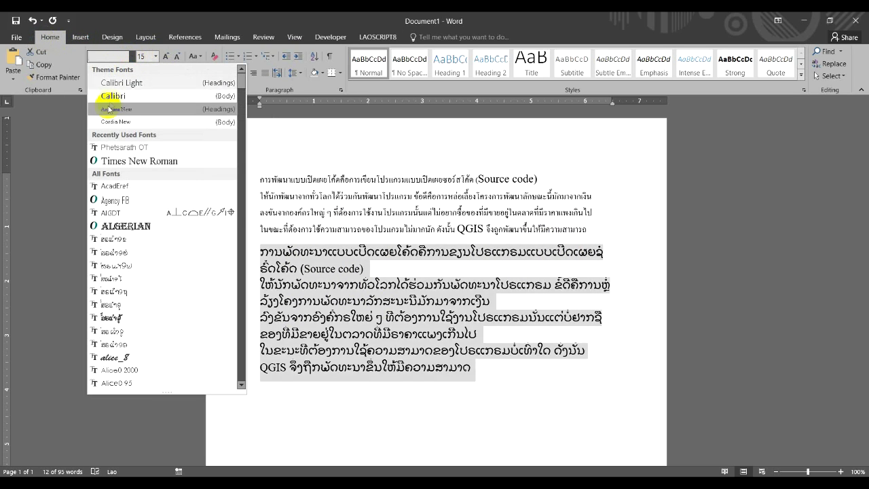
click(116, 144)
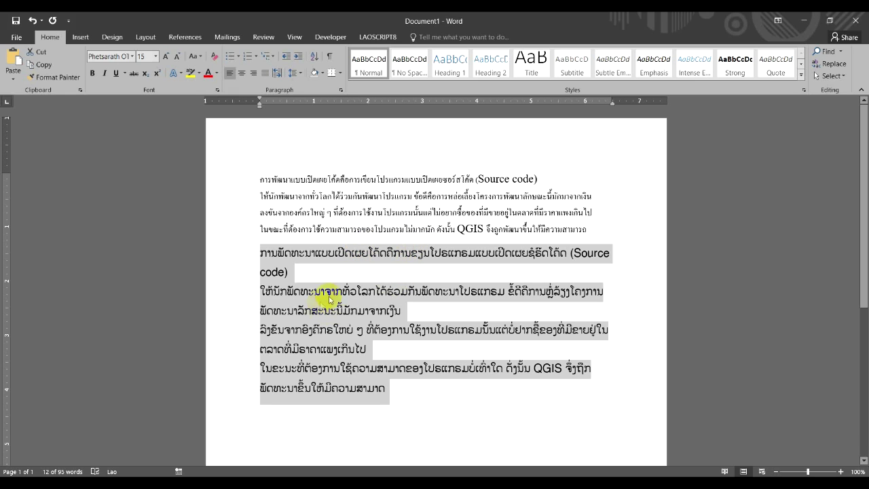
- Paste another copy of the Thai paragraph on a new line below the Lao translation
scroll(337, 130, down, 1)
click(398, 339)
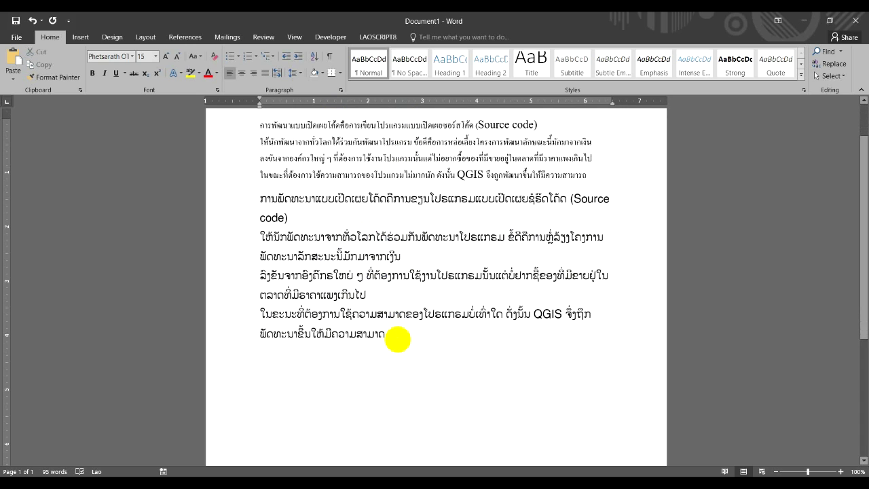
key(Return)
key(ctrl+v)
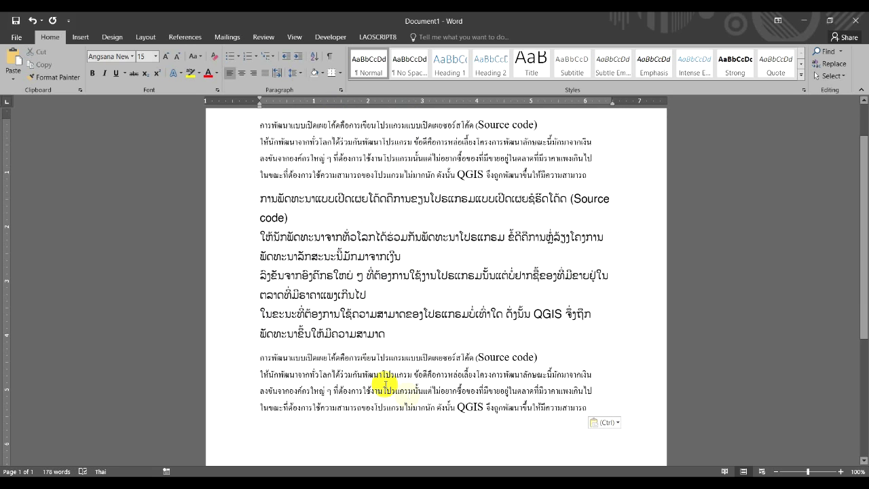
- Start LaoScript's Interactive Thai to Lao translation on the last pasted Thai paragraph
drag(591, 406, 233, 358)
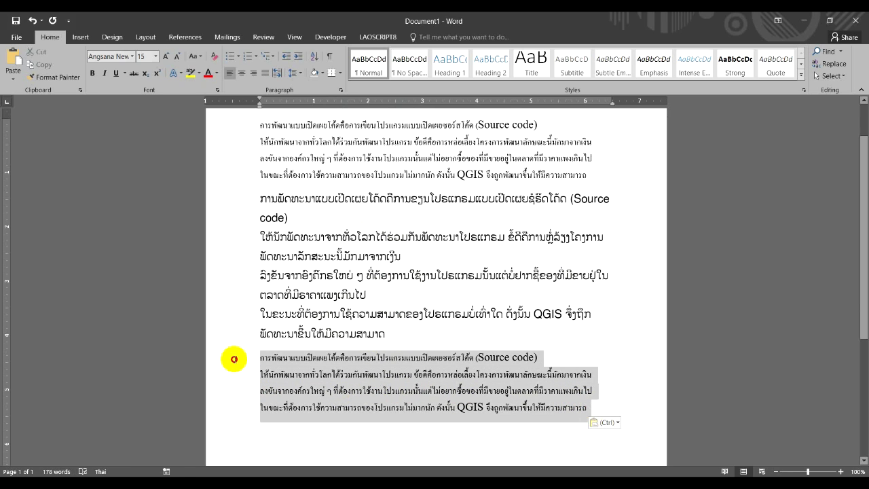
click(366, 36)
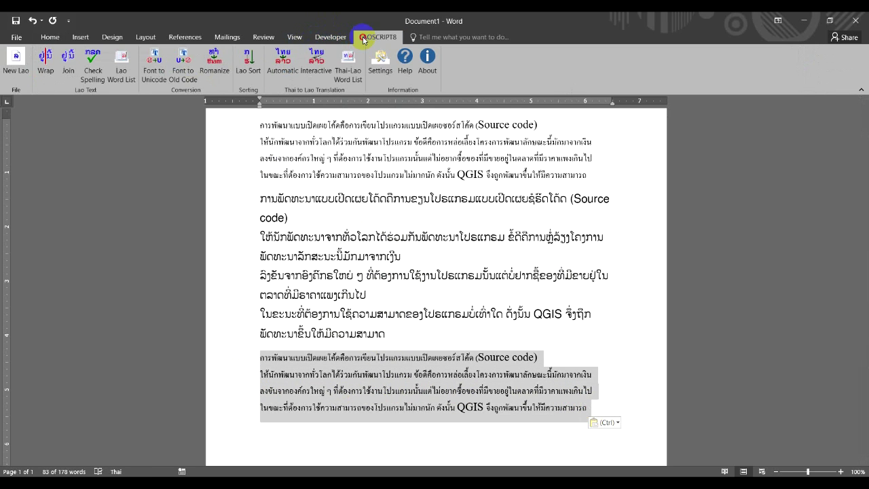
click(316, 60)
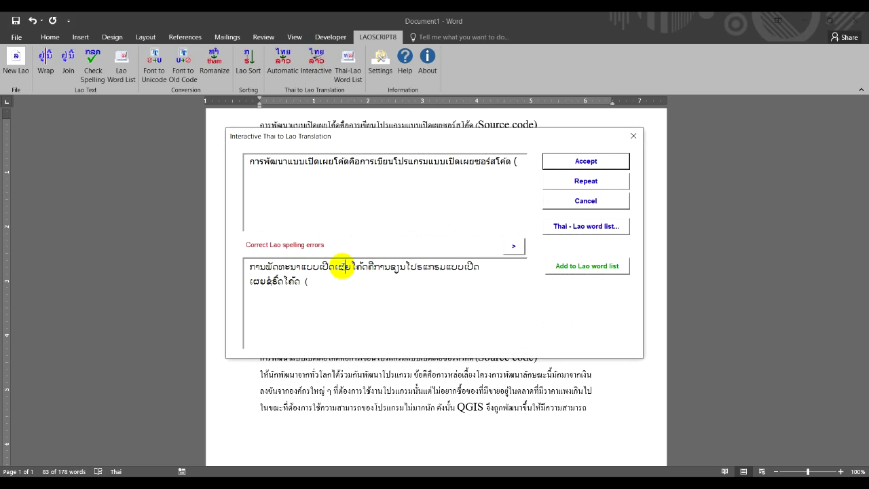
- Try to add a word from the first line of the proposed Lao translation to the Lao word list
click(337, 267)
click(560, 264)
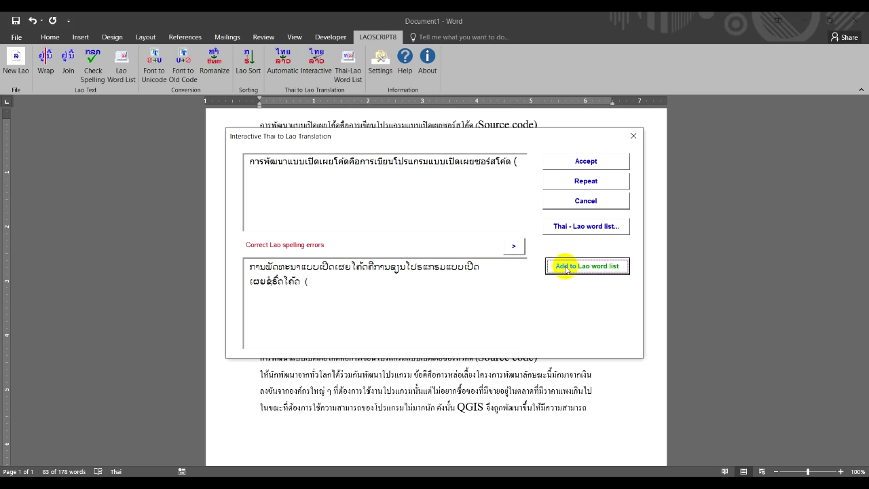
click(344, 270)
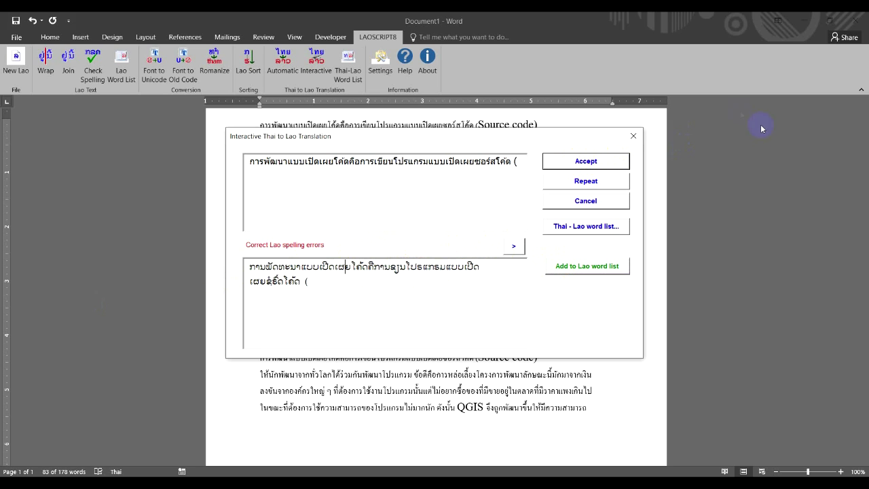
- Accept the Lao translation of the paragraph's first line and take a look at the Thai-Lao dictionary
click(607, 163)
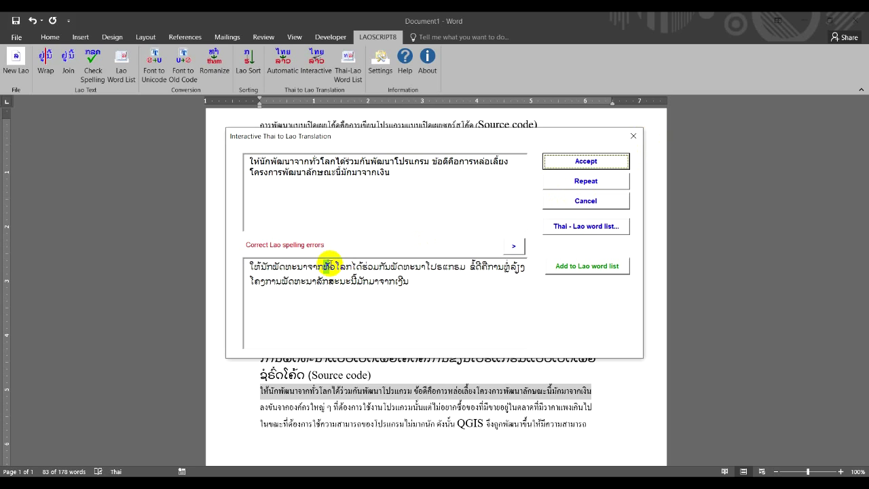
click(579, 228)
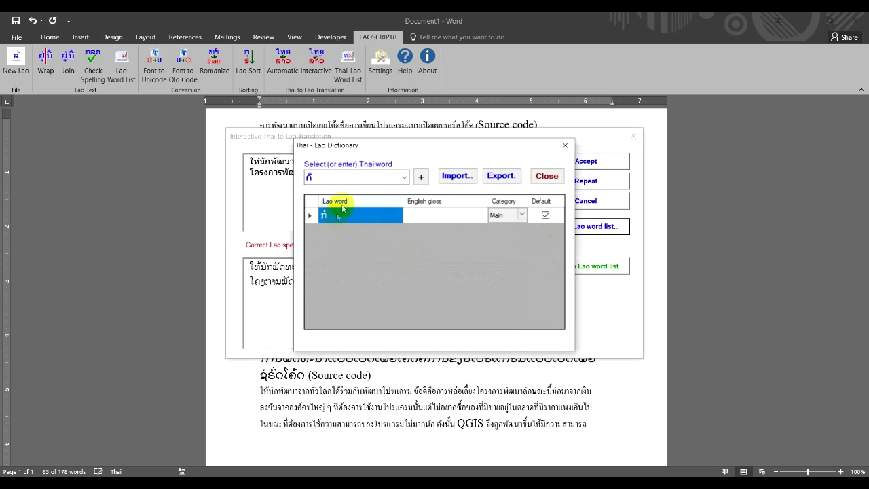
click(564, 145)
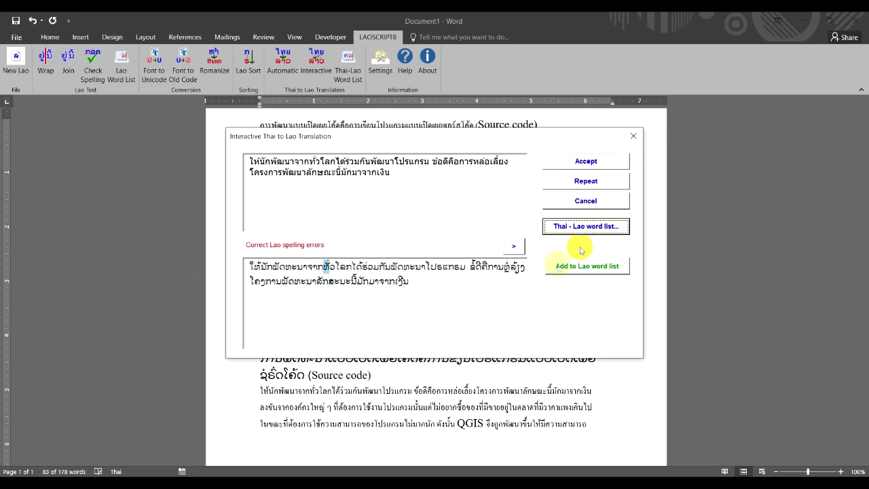
- Add the flagged word before ໂລກ in the second line to the Lao word list and accept the line's translation
click(327, 272)
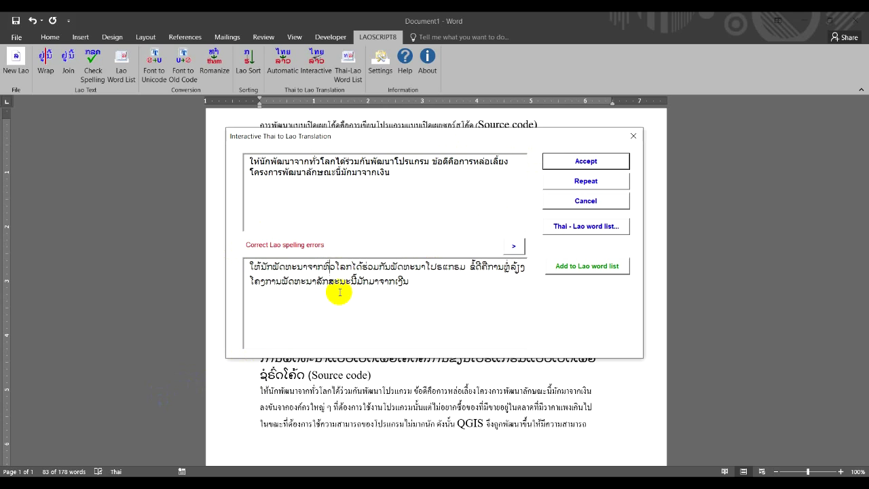
click(576, 264)
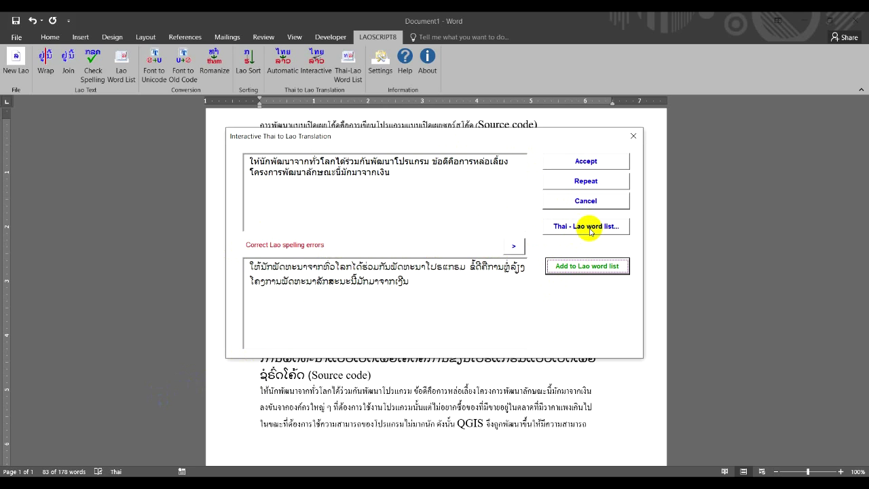
click(600, 161)
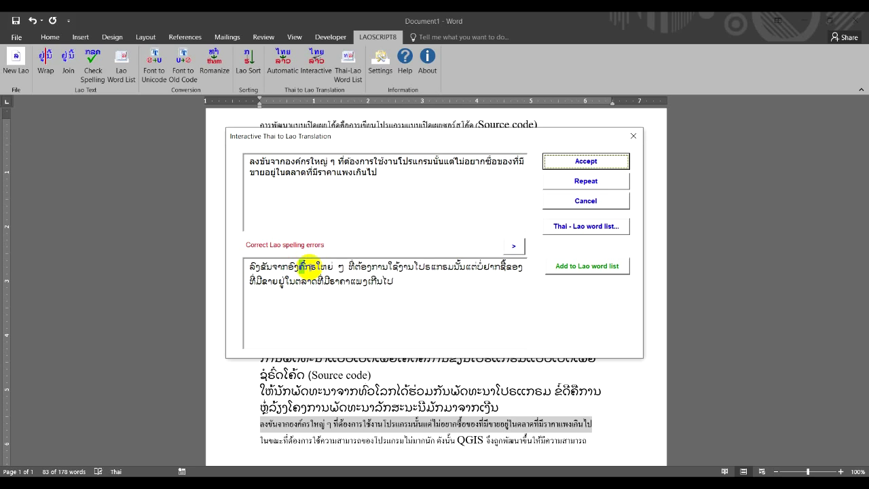
- Correct the flagged word in the third line to ອົງກອນ, remove the space before ໆ, and accept the line's translation
key(BackSpace)
key(BackSpace)
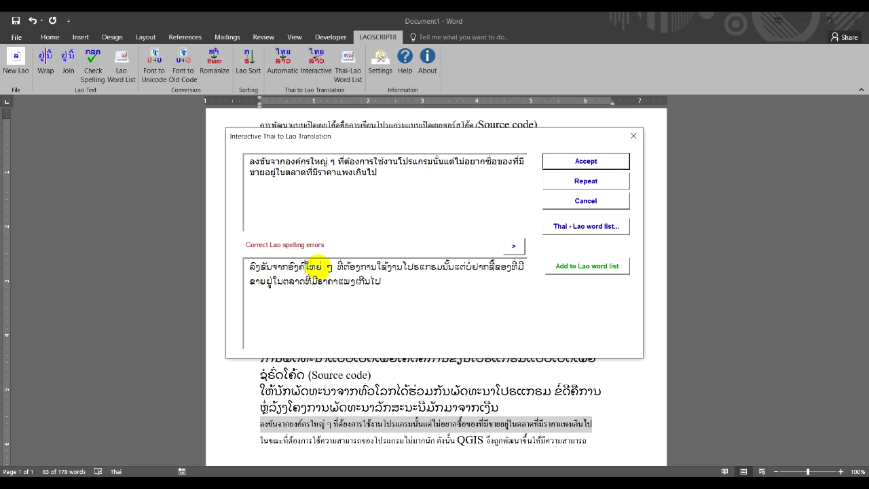
key(BackSpace)
text(ກອນ)
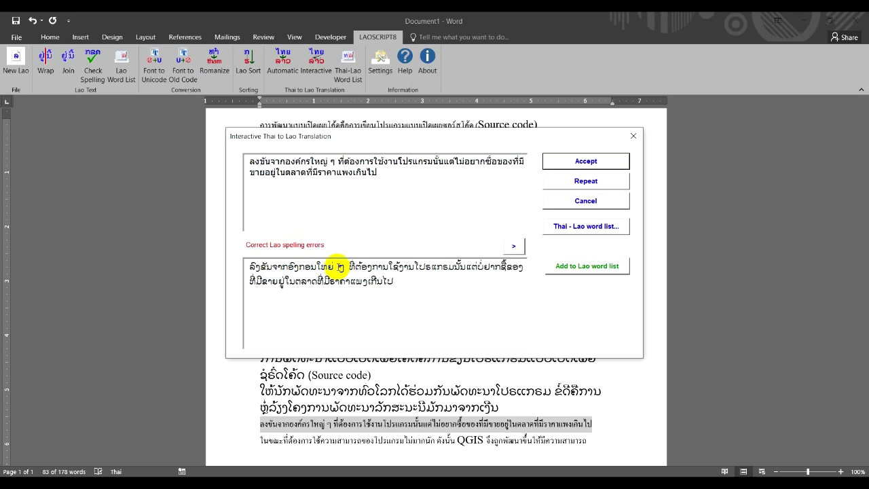
key(BackSpace)
key(BackSpace)
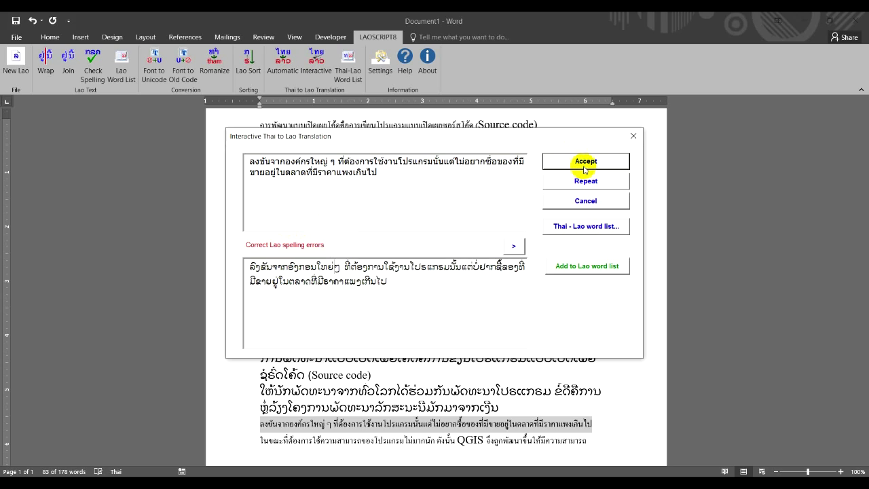
click(583, 161)
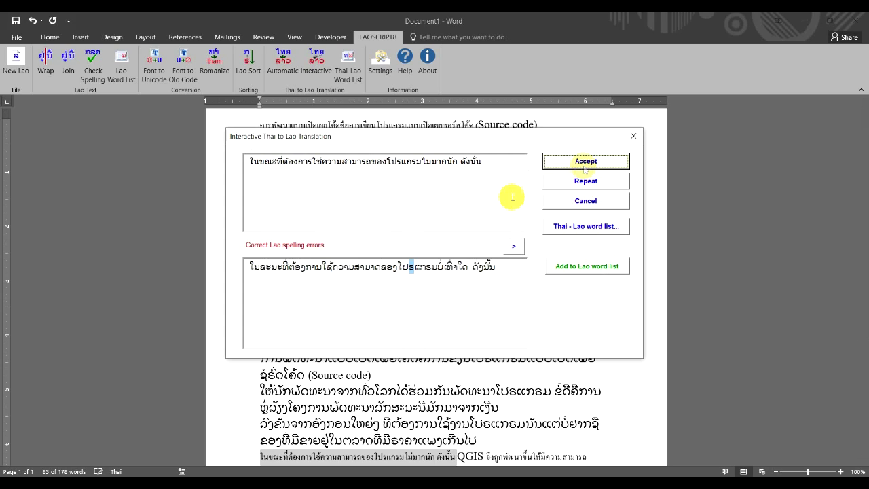
- Retype the flagged ຣ in ໂປຣແກຣມ in the fourth line and accept the line's translation
click(415, 265)
key(BackSpace)
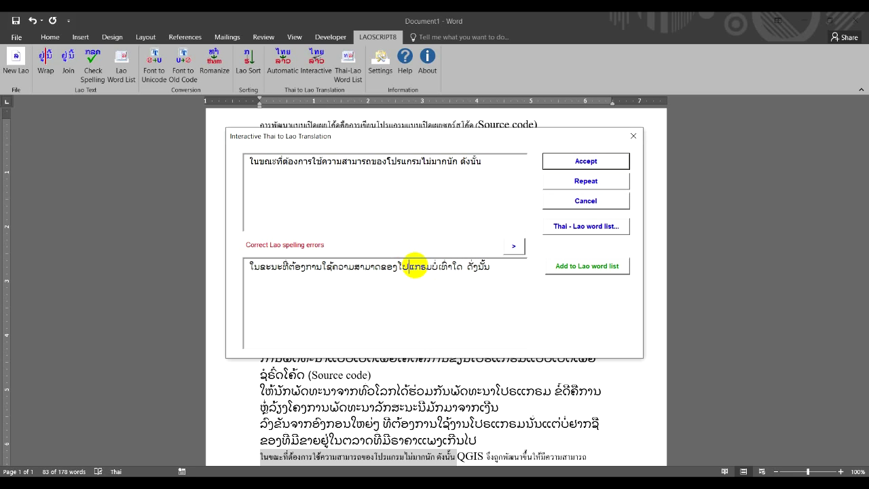
text(ຣ)
click(427, 284)
click(585, 161)
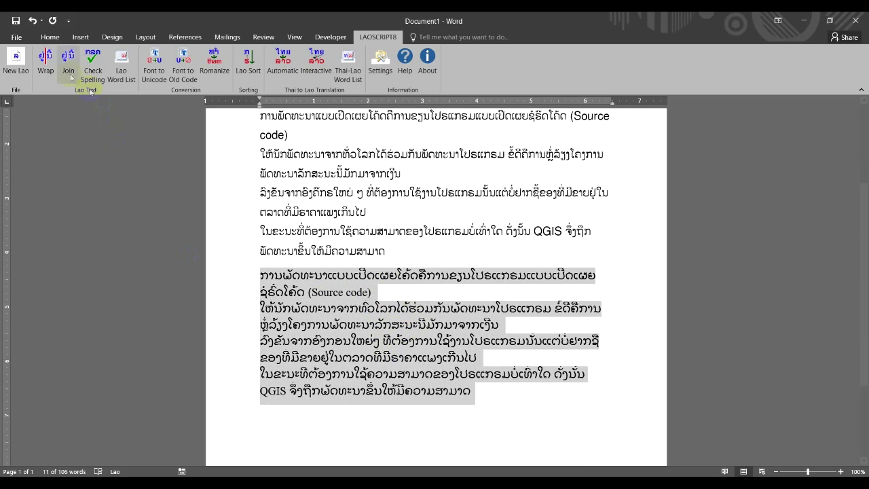
- Set the font of the interactively translated Lao paragraph to Phetsarath OT
click(50, 37)
click(131, 57)
click(132, 146)
- Correct the first ເຜຍ to ເຜີຍ in the first line of the interactively translated paragraph
click(448, 292)
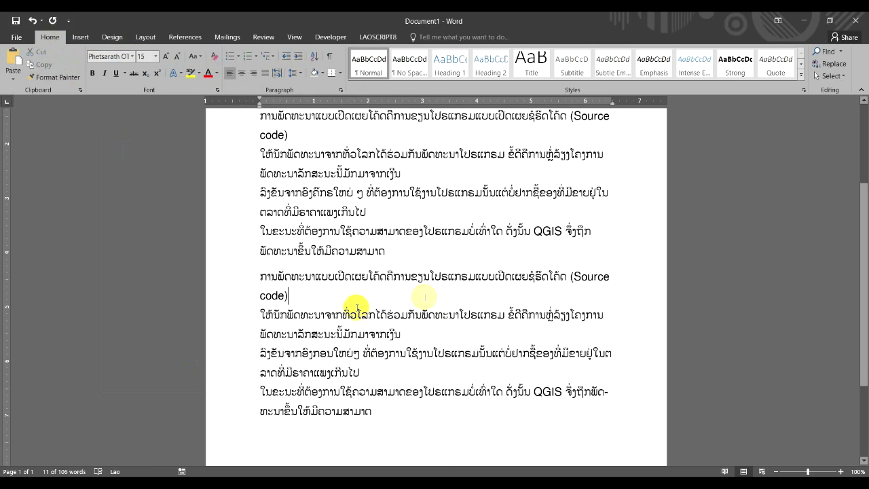
key(BackSpace)
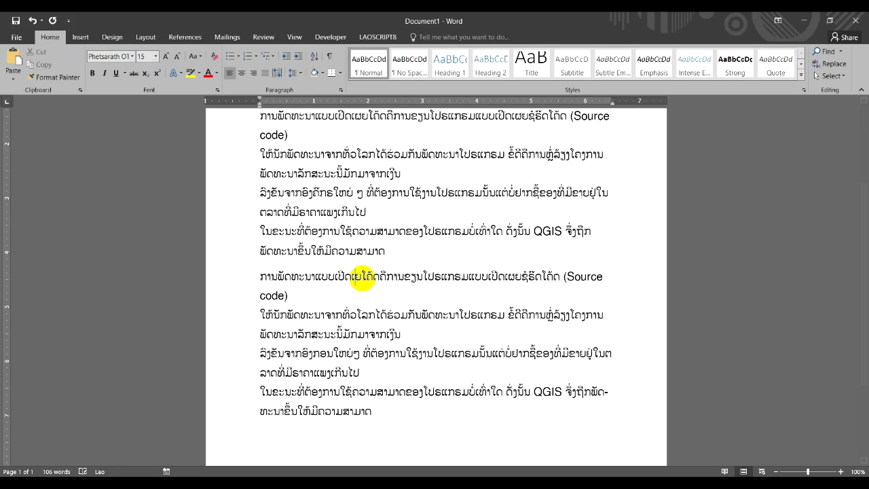
text(ຜີ)
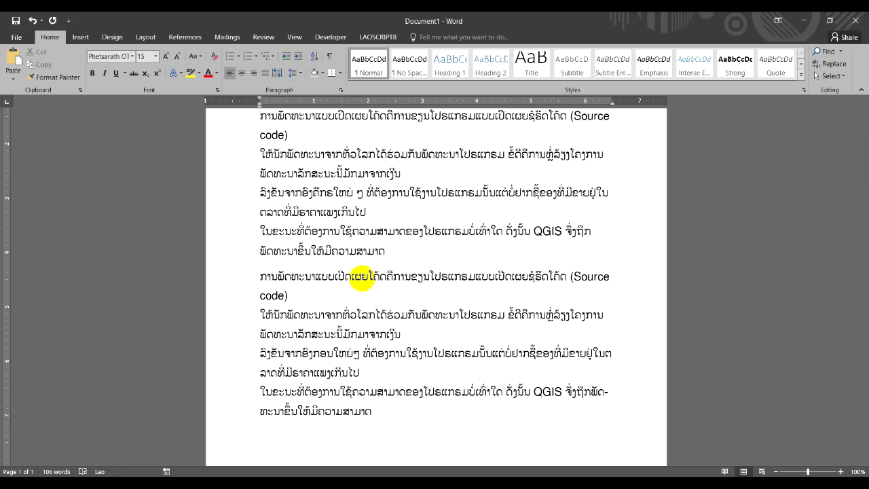
- Compare the automatic Lao translation with the interactive one by highlighting each paragraph in turn
scroll(416, 231, up, 2)
drag(384, 331, 258, 197)
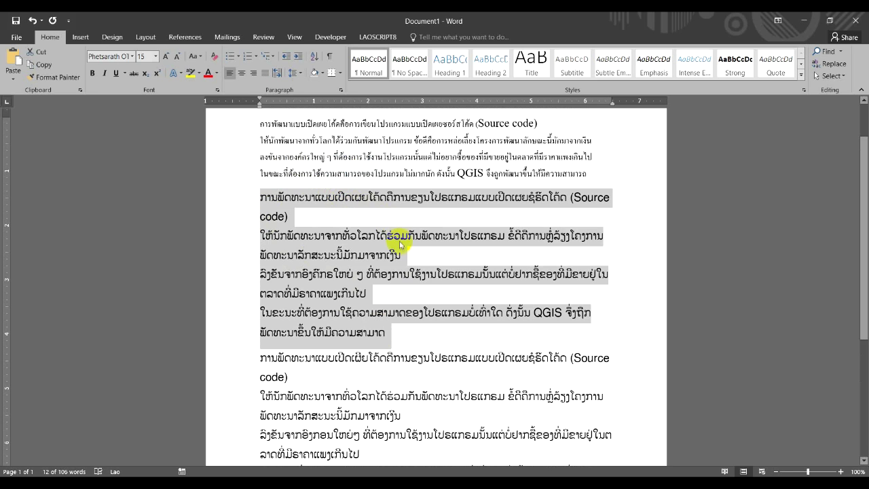
scroll(388, 301, down, 2)
click(376, 37)
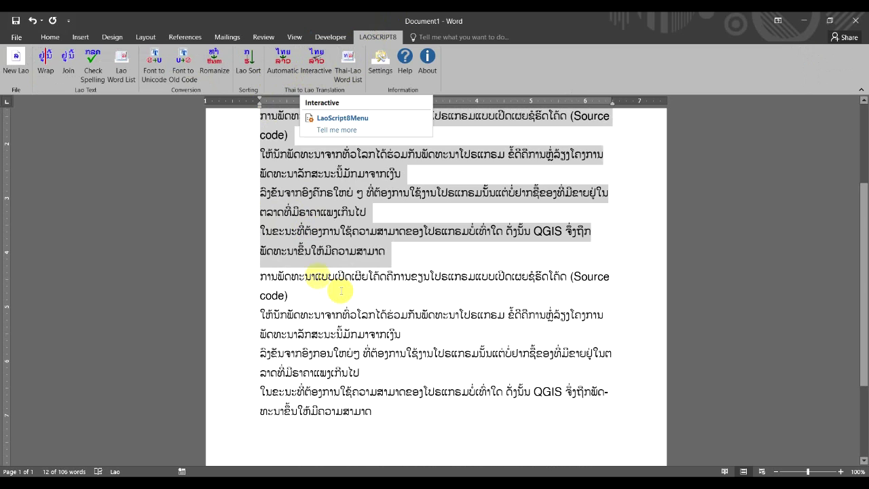
scroll(465, 354, down, 1)
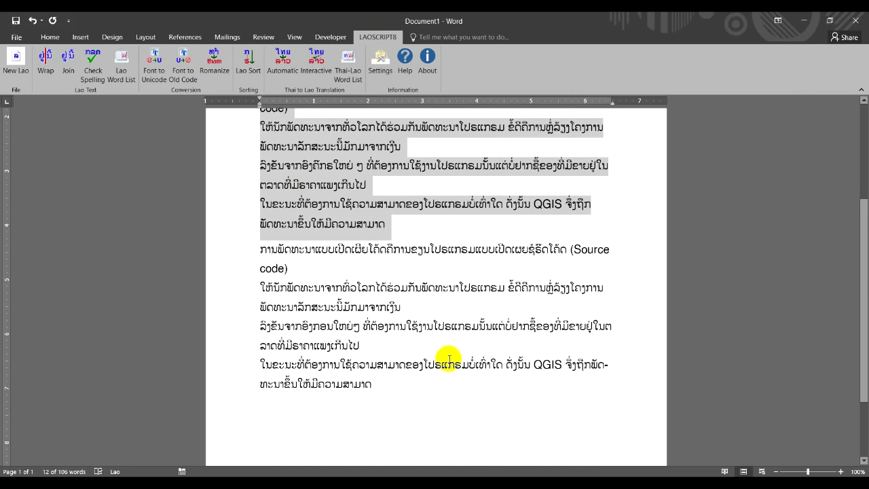
drag(385, 403, 251, 248)
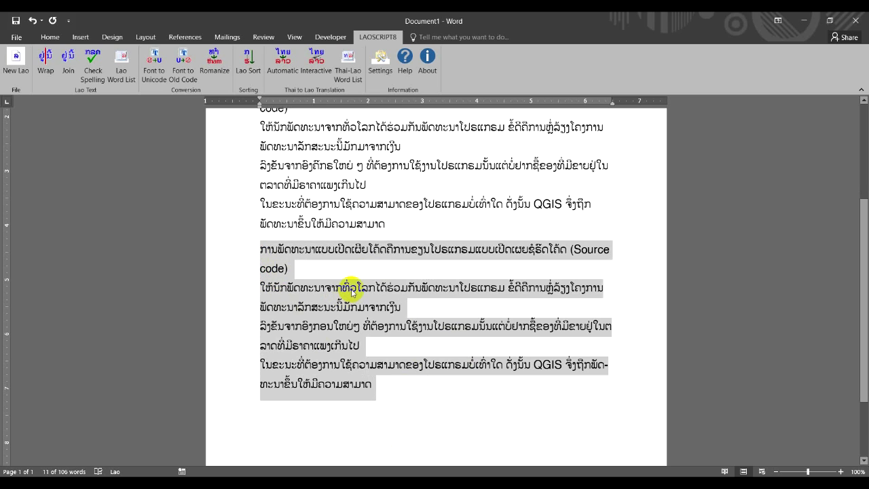
scroll(353, 292, down, 2)
scroll(389, 318, down, 1)
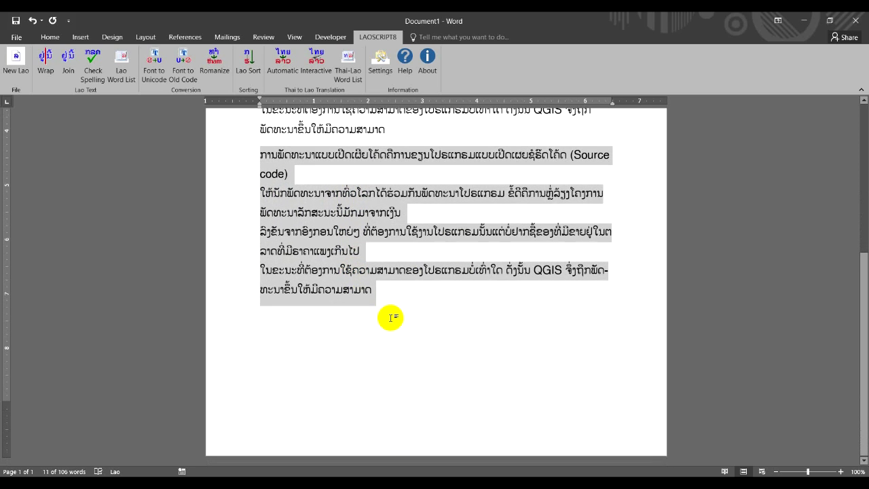
- Insert six blank lines below the interactively translated Lao paragraph
click(392, 317)
key(Return)
key(Return)
key(Return)
key(Return)
key(Return)
key(Return)
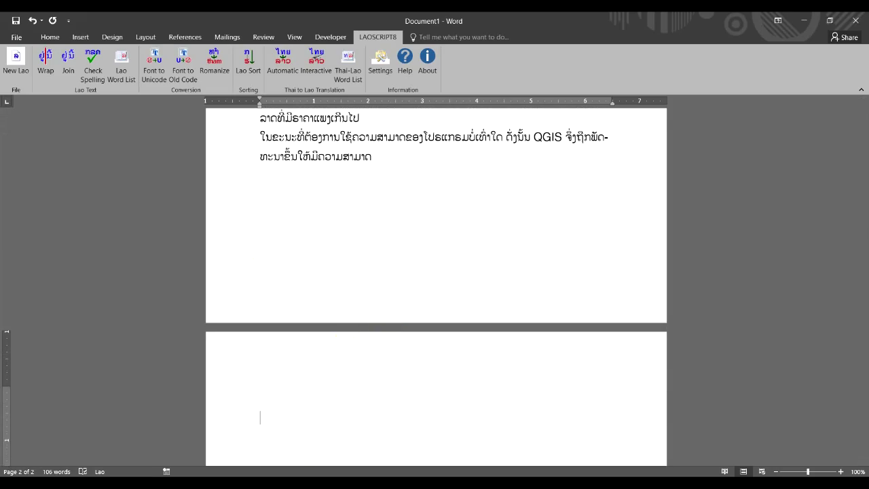
- Switch to qgis_manual.pdf in Foxit Reader and browse through the manual's pages, returning to page 1
key(alt+Tab)
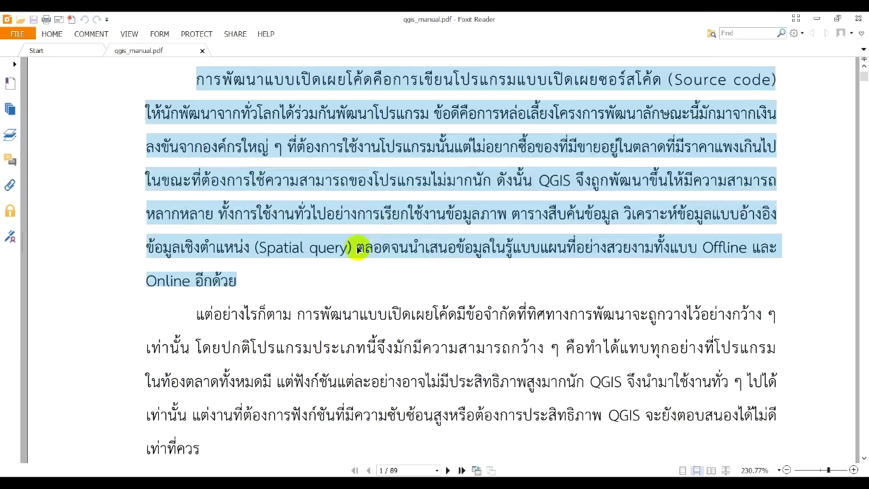
scroll(357, 247, down, 10)
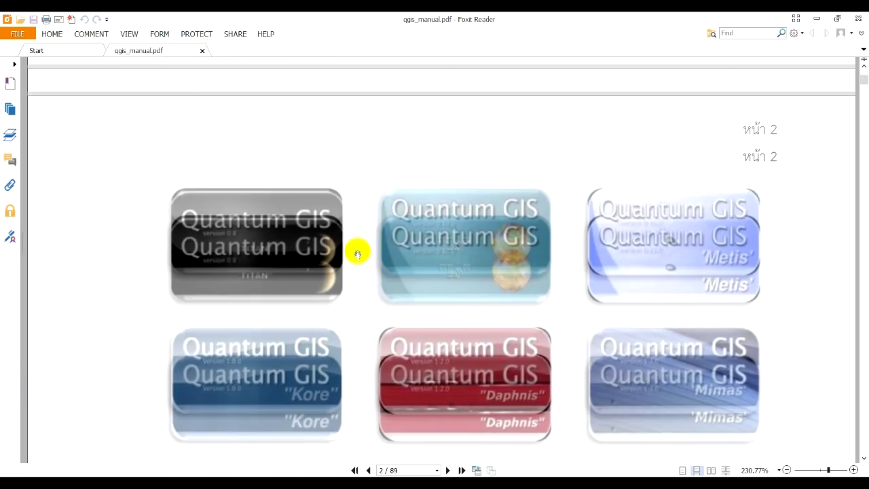
scroll(358, 256, down, 10)
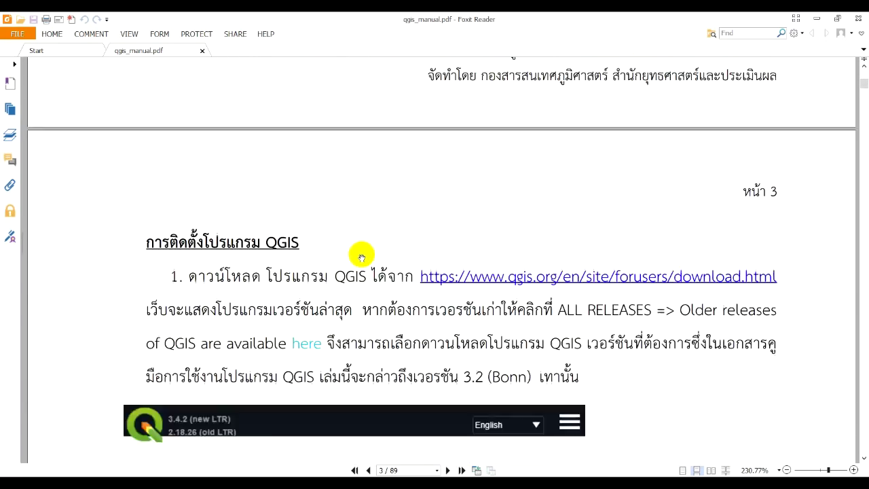
scroll(370, 250, down, 10)
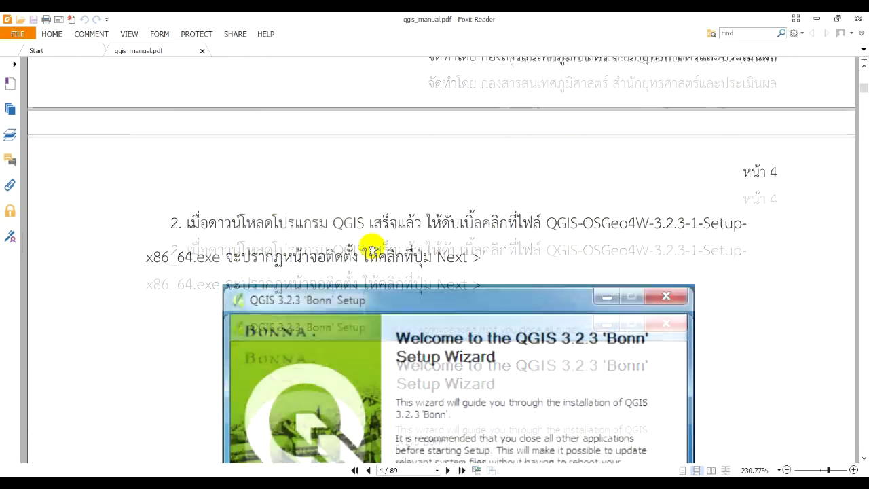
scroll(375, 252, down, 5)
drag(864, 91, 849, 438)
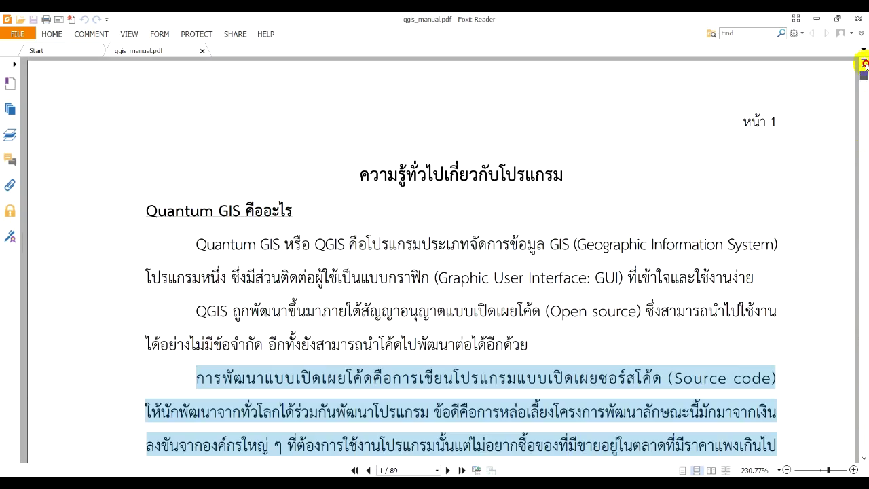
- Copy the start of the page 1 paragraph beginning แต่อย่างไรก็ตาม and paste it below the last Lao paragraph in Word
scroll(326, 378, down, 5)
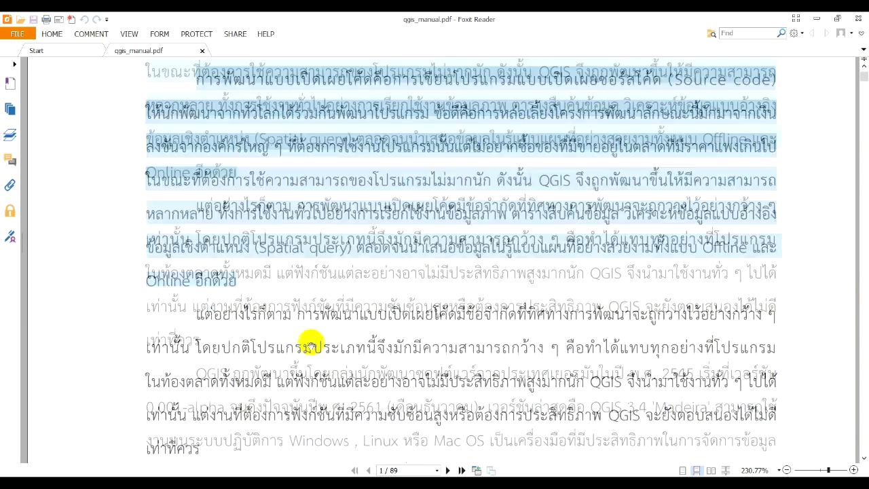
scroll(310, 343, down, 4)
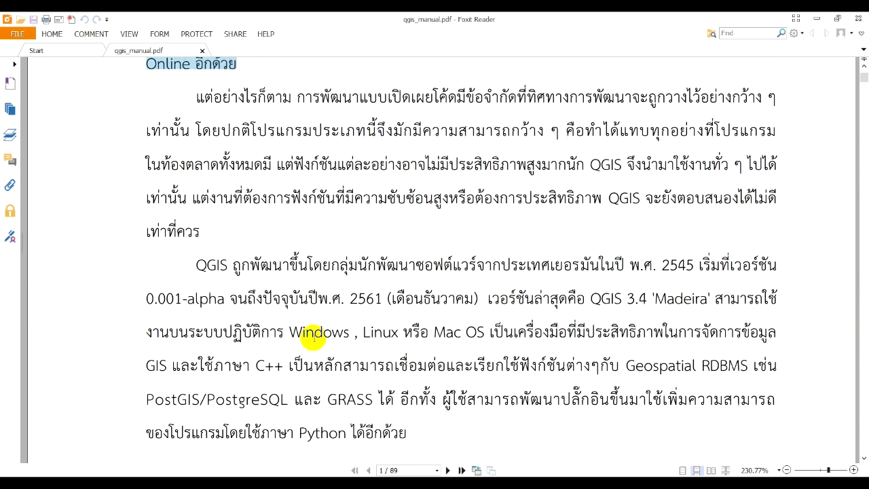
drag(194, 97, 263, 229)
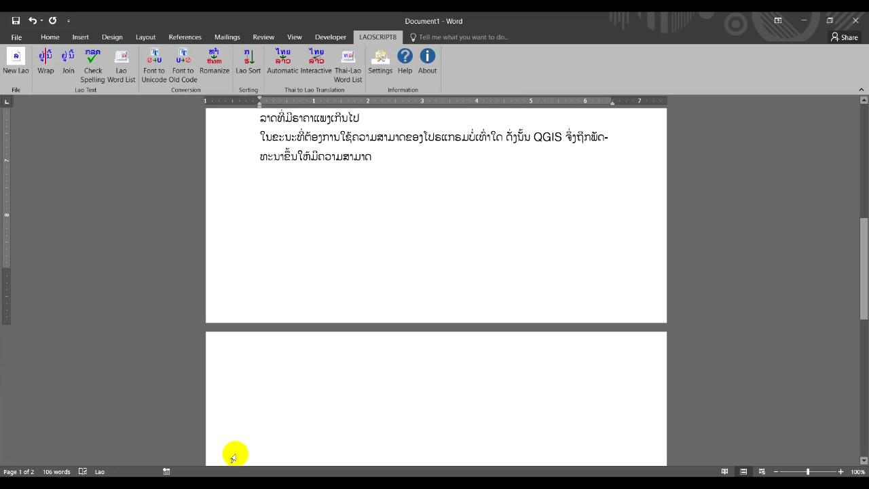
click(266, 179)
key(ctrl+v)
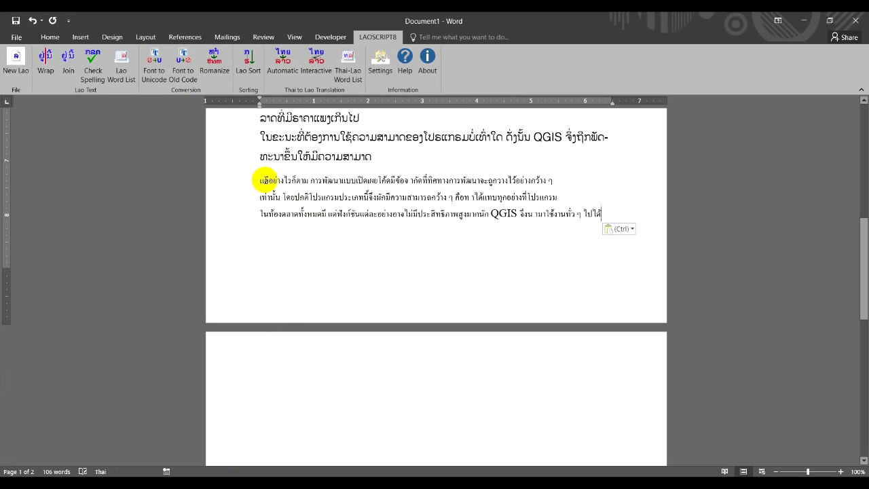
- Start Interactive Thai to Lao translation on the newly pasted paragraph, correct ເຜຍ to ເຜີຍ in its first line, and accept that line
drag(259, 179, 576, 225)
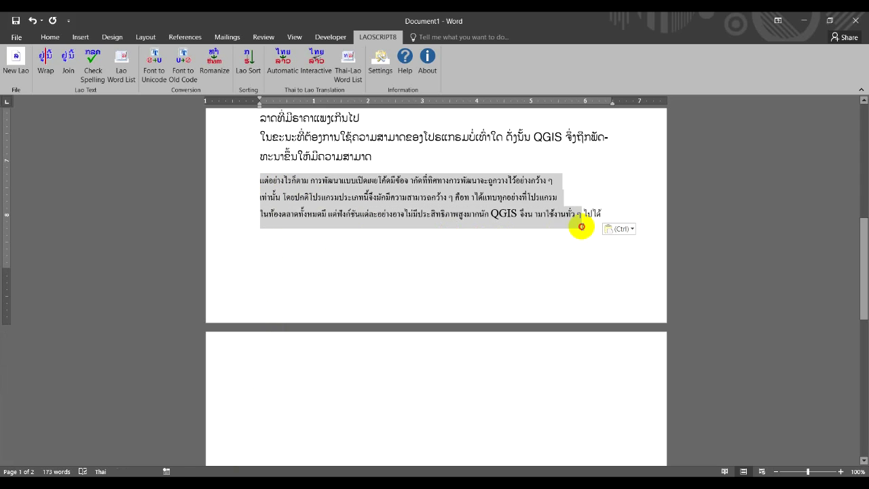
click(312, 62)
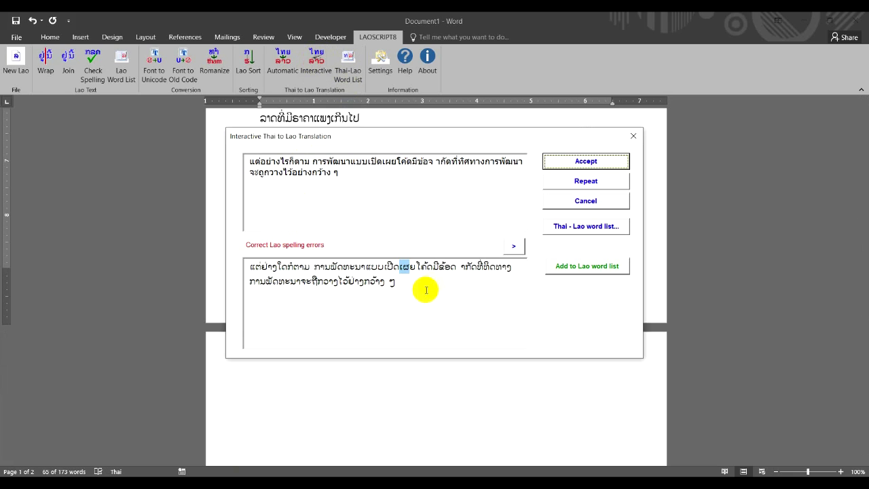
key(BackSpace)
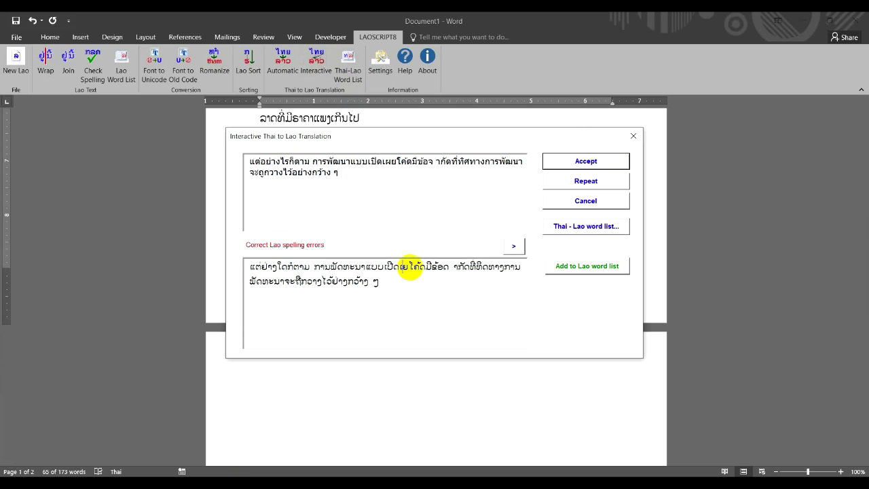
text(ຜີ)
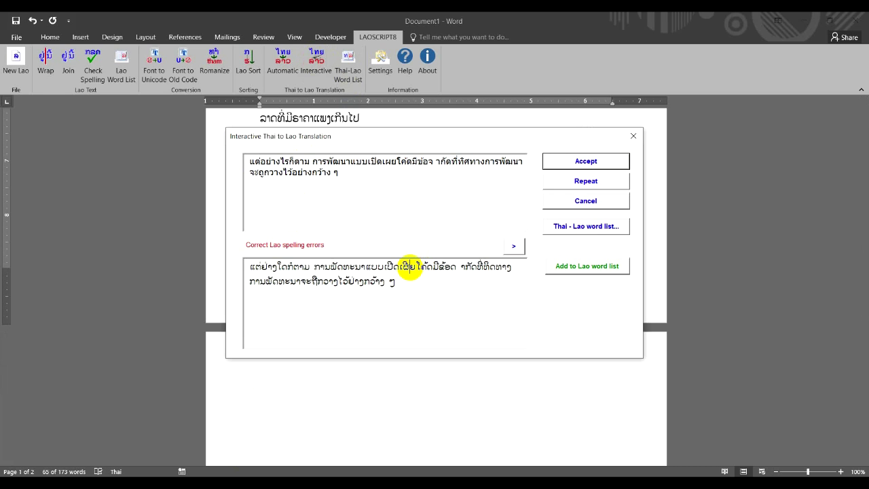
click(586, 160)
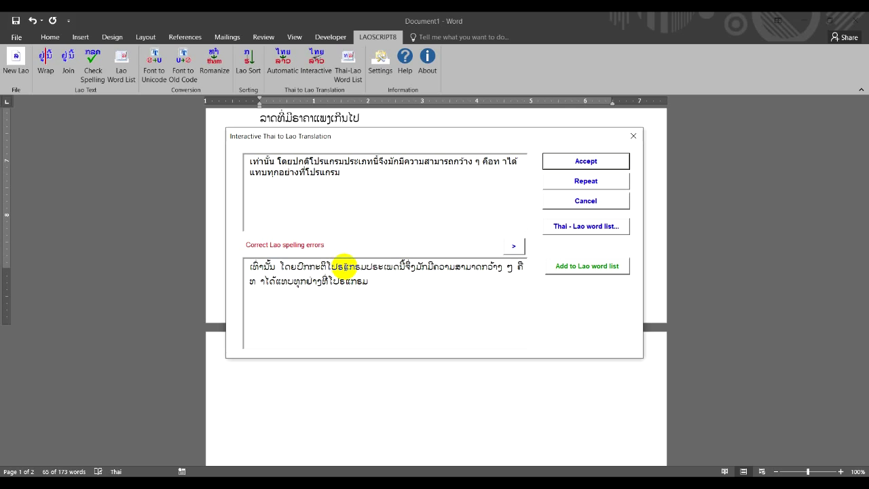
- Correct the second translated line by joining the repetition mark to its word as ກວ້າງໆ, and accept the line
key(BackSpace)
text(ຣ)
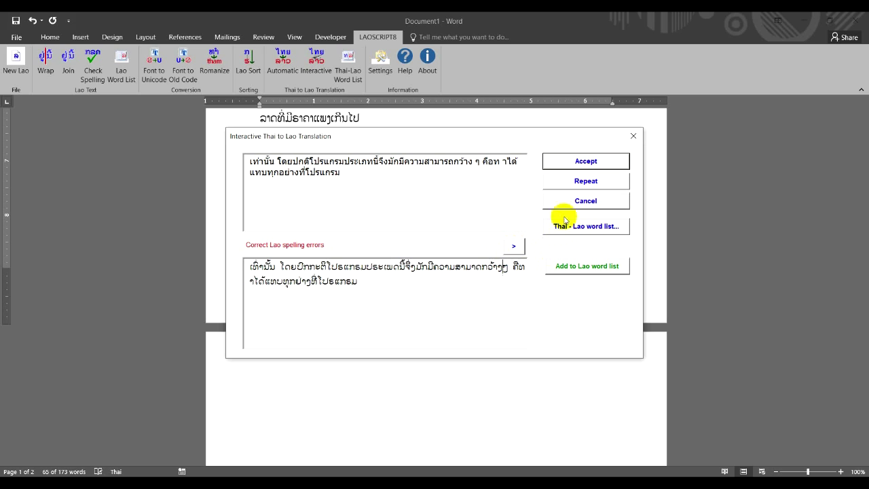
click(584, 161)
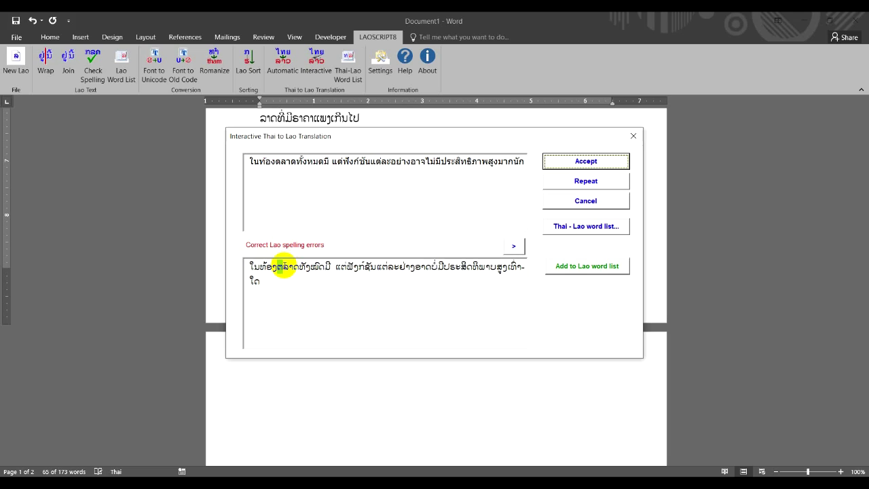
- Correct ຕລາດ to ຕະຫຼາດ in the third translated line, accept it, and accept the final line beginning ຈຶ່ງນຳມາໃຊ້ງານ
text(ະ)
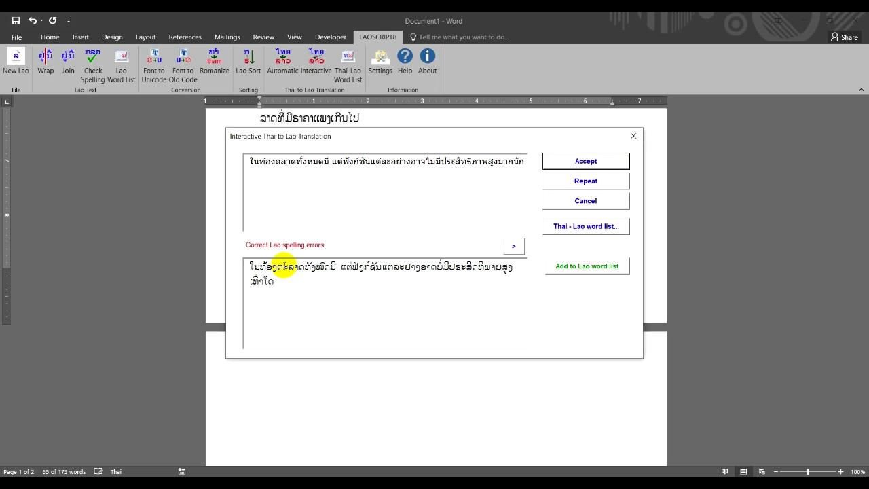
text(ຫ)
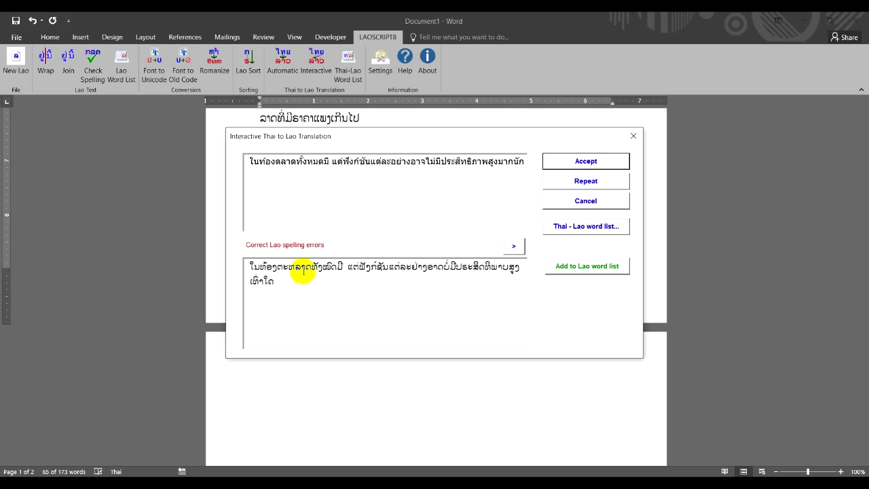
key(Delete)
text(ຼ)
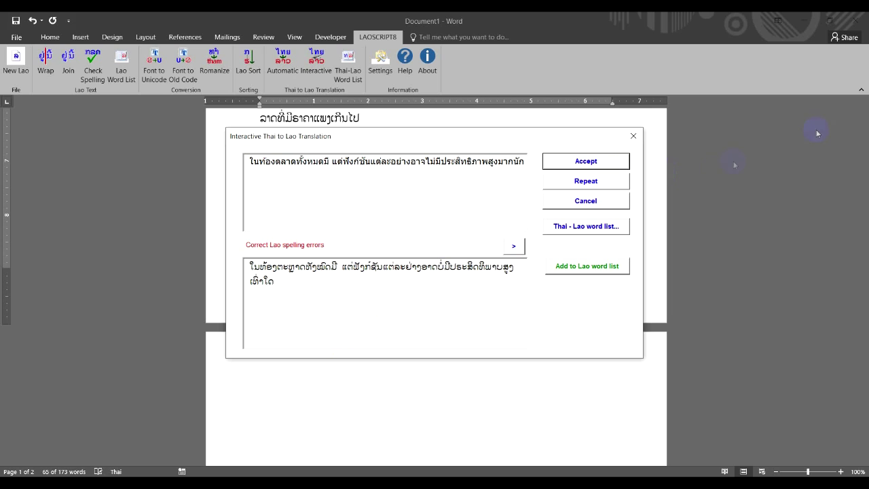
click(597, 163)
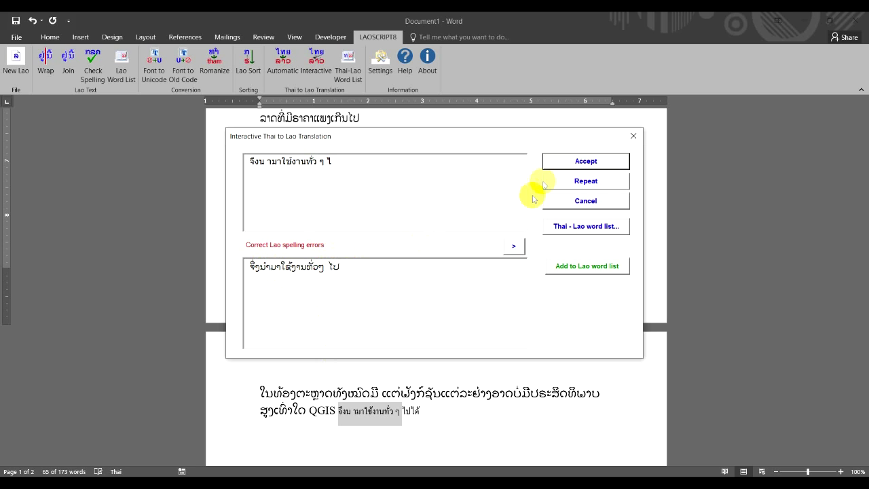
click(561, 162)
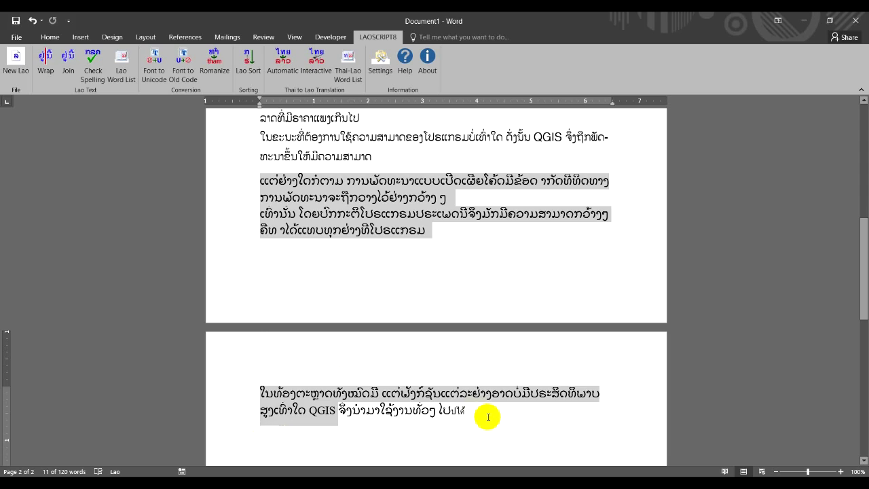
- Delete the leftover Thai characters after ໄປ at the end of the translated paragraph on page 2
click(471, 405)
key(BackSpace)
key(BackSpace)
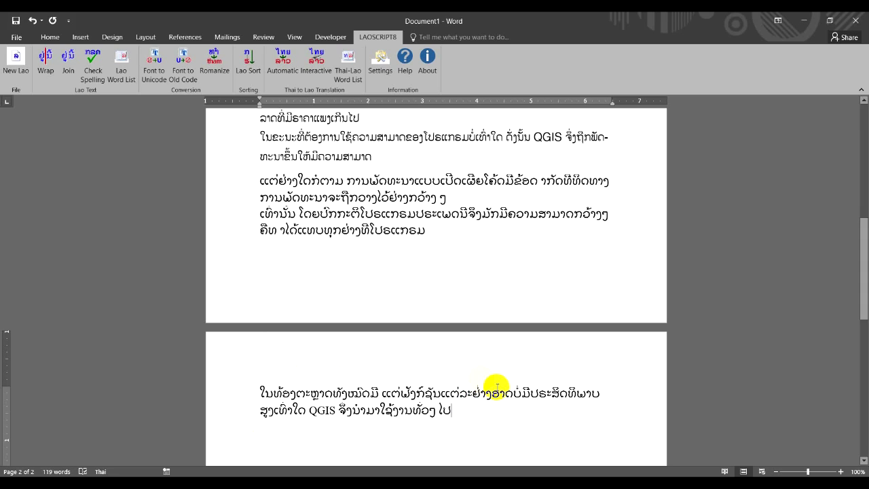
- Set the font of the translated lines on page 2 to Phetsarath OT and add ໄດ້ directly after ໄປ at their end
drag(459, 412, 253, 366)
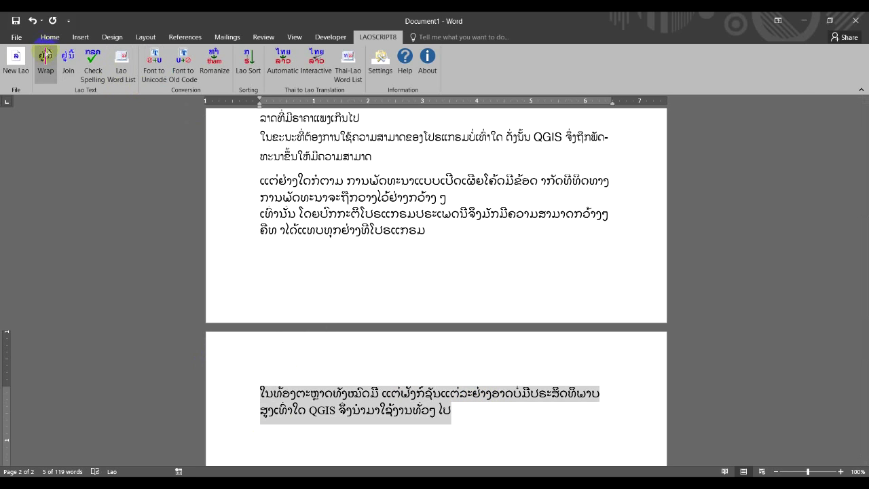
click(49, 37)
click(134, 58)
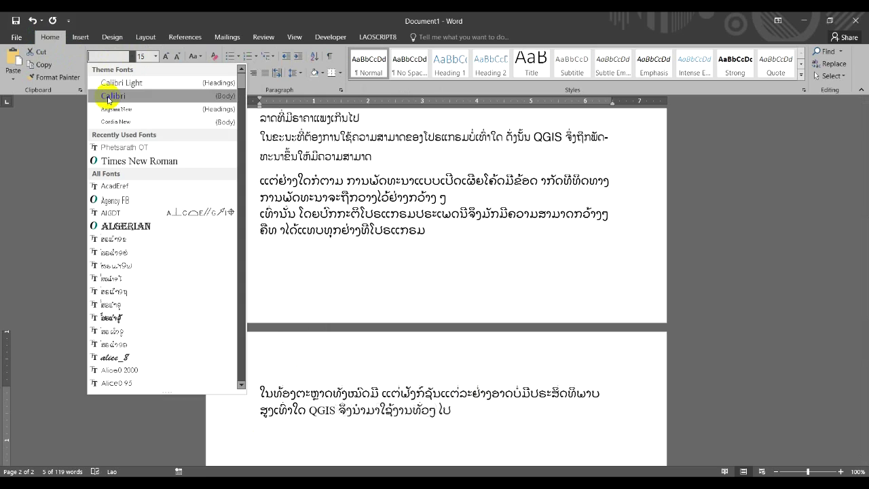
click(114, 96)
click(130, 59)
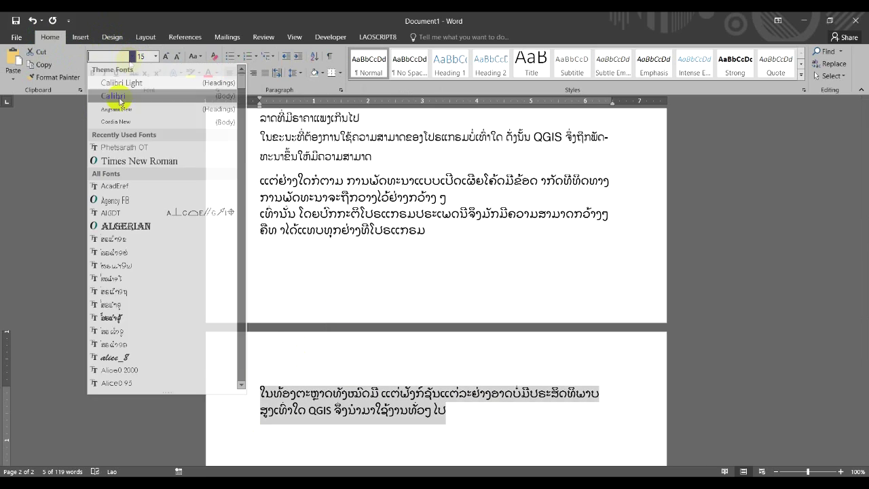
click(120, 147)
click(382, 415)
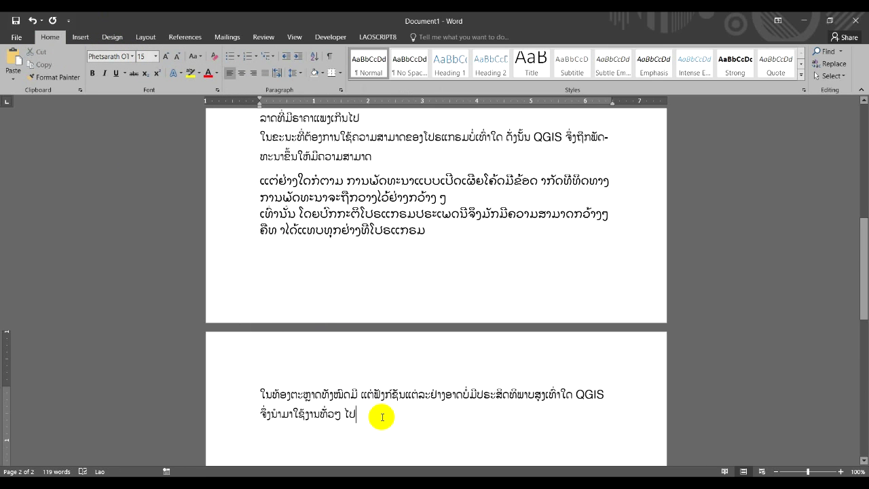
text(ໄດ້)
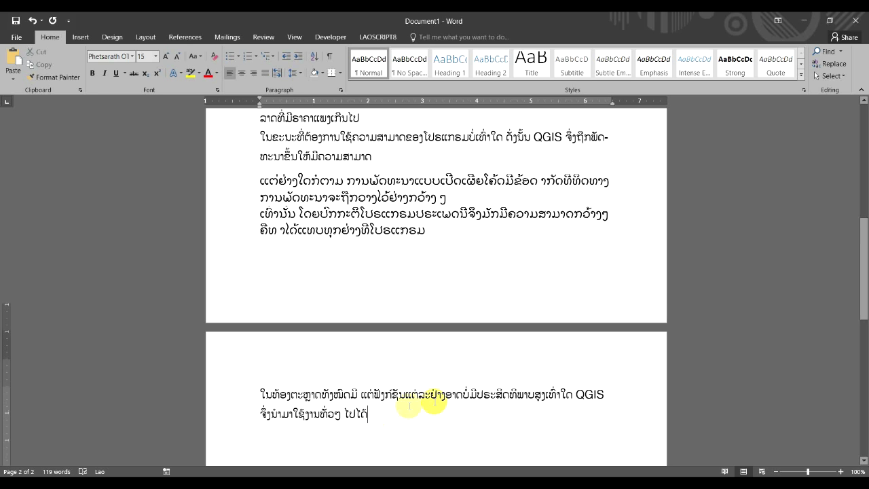
- Set the whole latest Lao translation, from ແຕ່ຢ່າງໃດກໍຕາມ on page 1 through ໄປໄດ້ on page 2, to the Phetsarath OT font
scroll(487, 247, down, 3)
scroll(437, 257, up, 8)
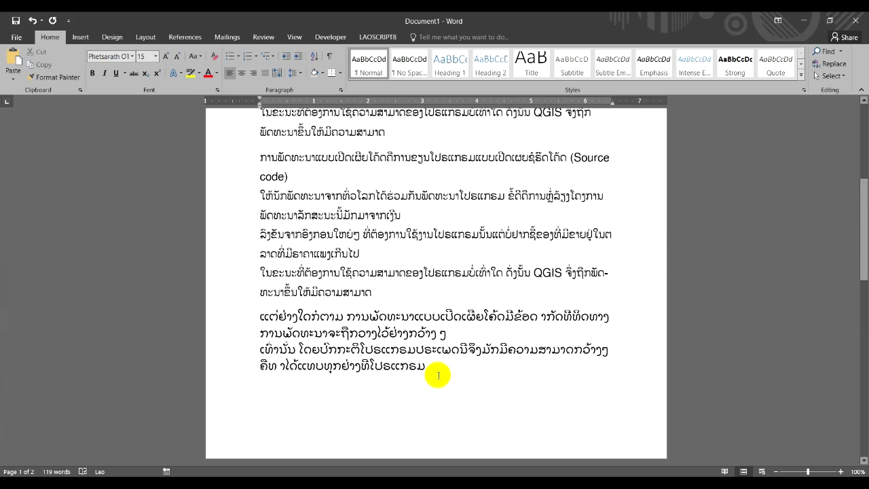
scroll(442, 367, down, 7)
scroll(399, 372, up, 2)
drag(374, 414, 265, 181)
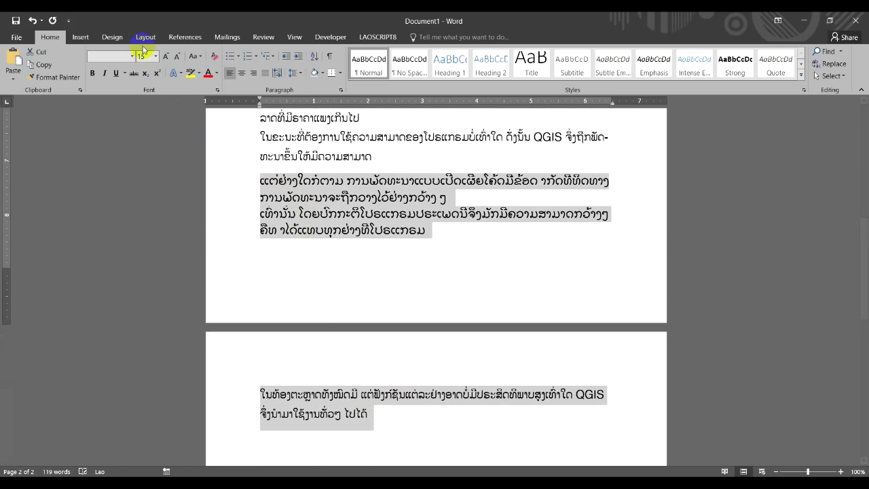
click(131, 57)
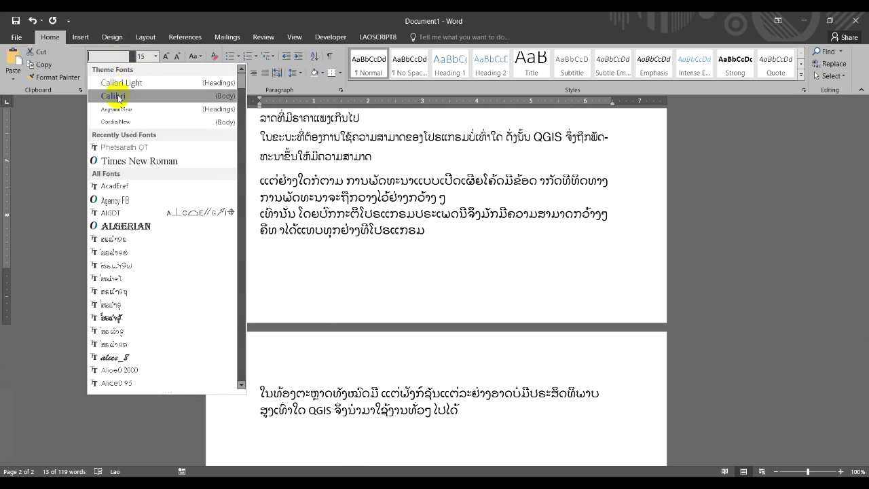
click(108, 82)
click(131, 54)
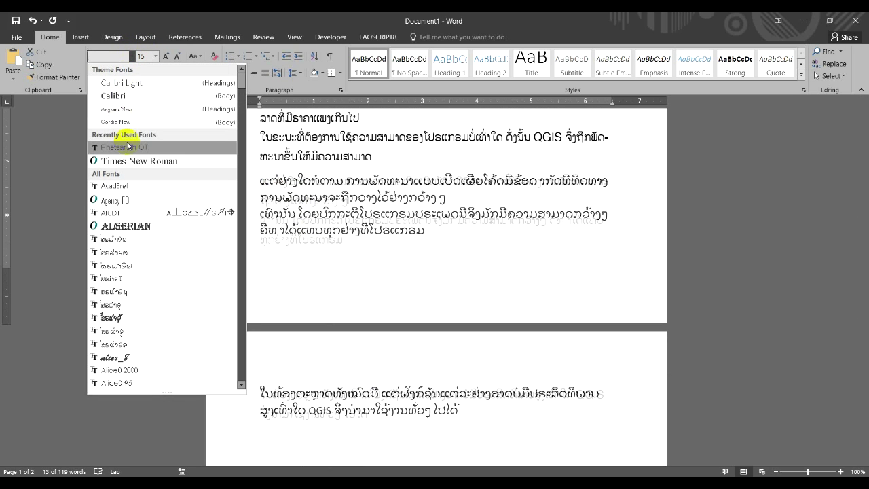
click(121, 142)
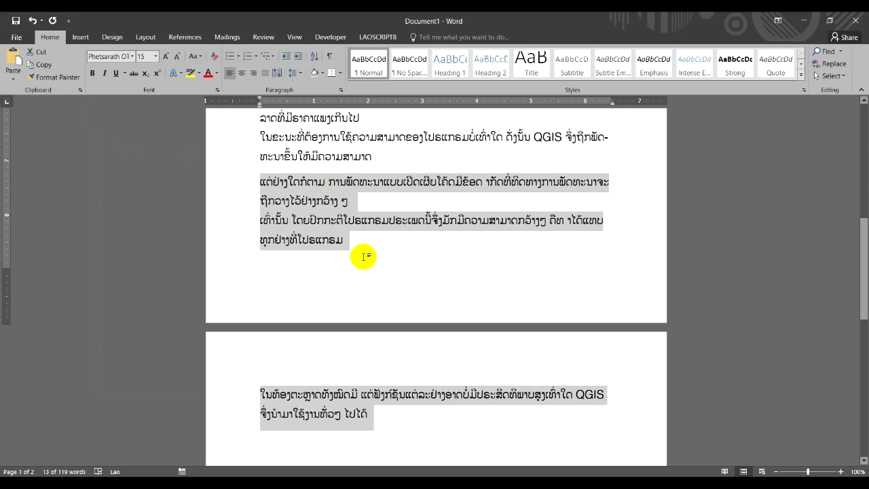
- Review the document, comparing the original Thai paragraph at the start of page 1 with the Lao translations continuing onto page 2
scroll(458, 278, down, 3)
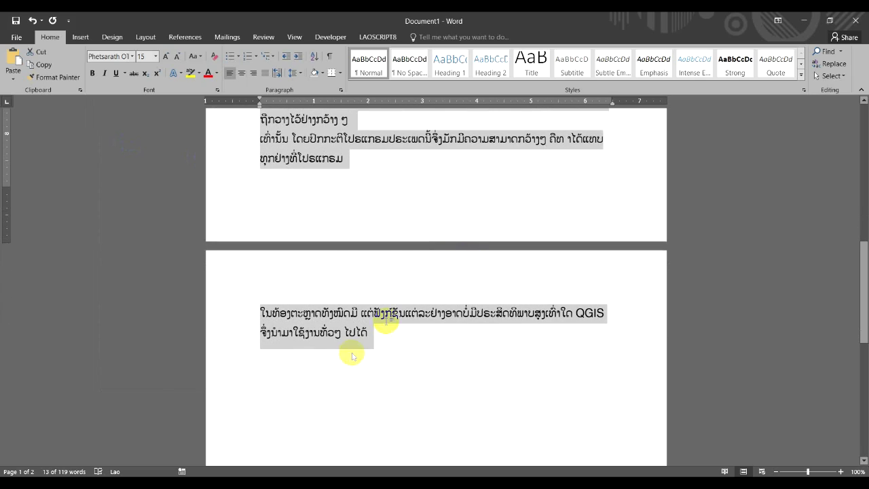
scroll(380, 296, up, 3)
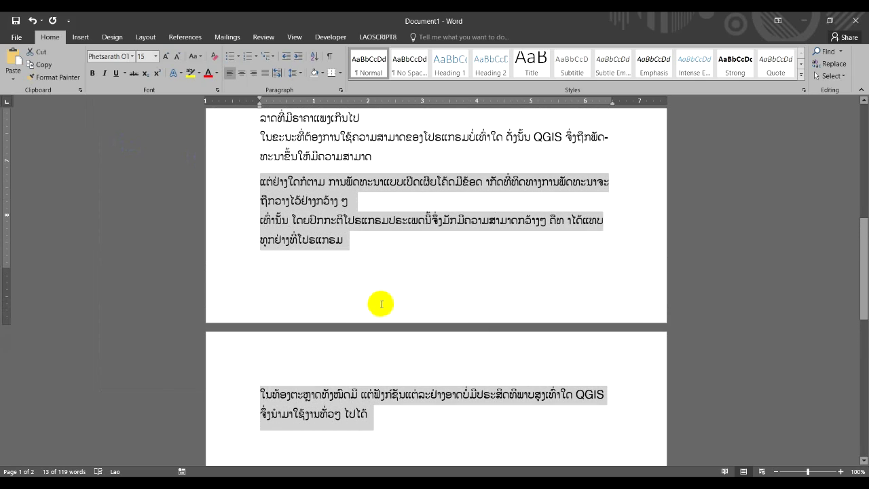
scroll(380, 303, up, 19)
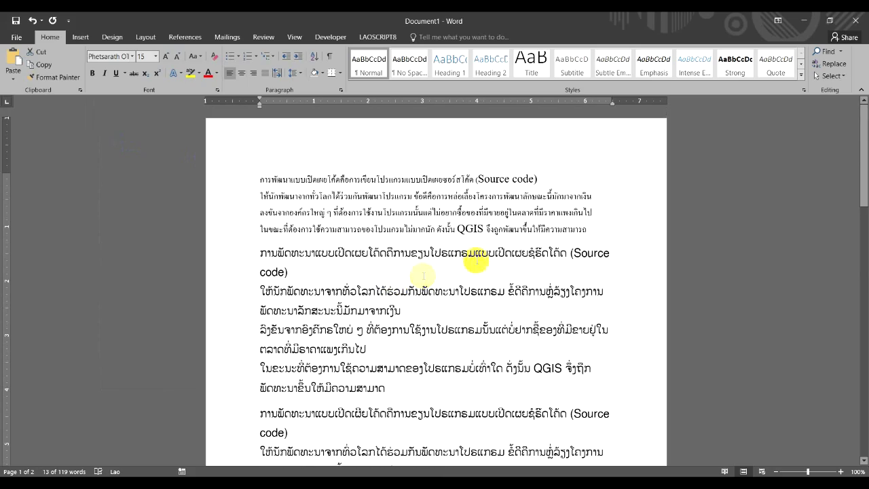
drag(592, 231, 237, 188)
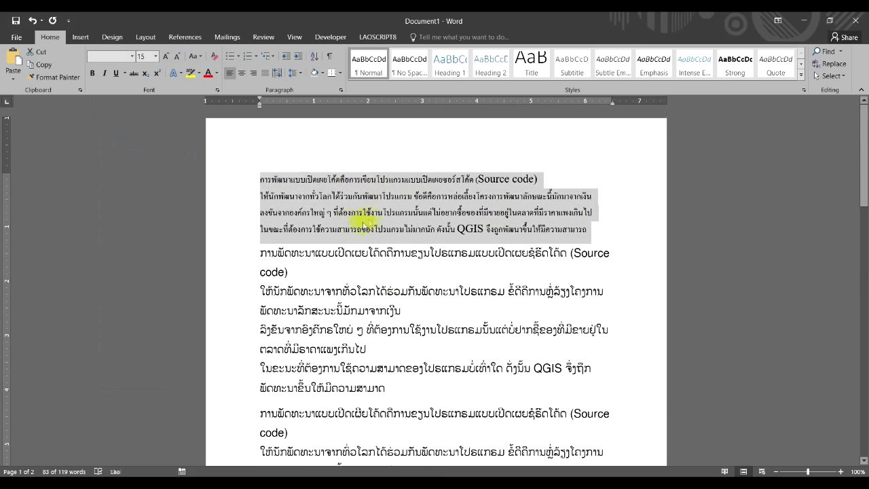
scroll(364, 224, down, 16)
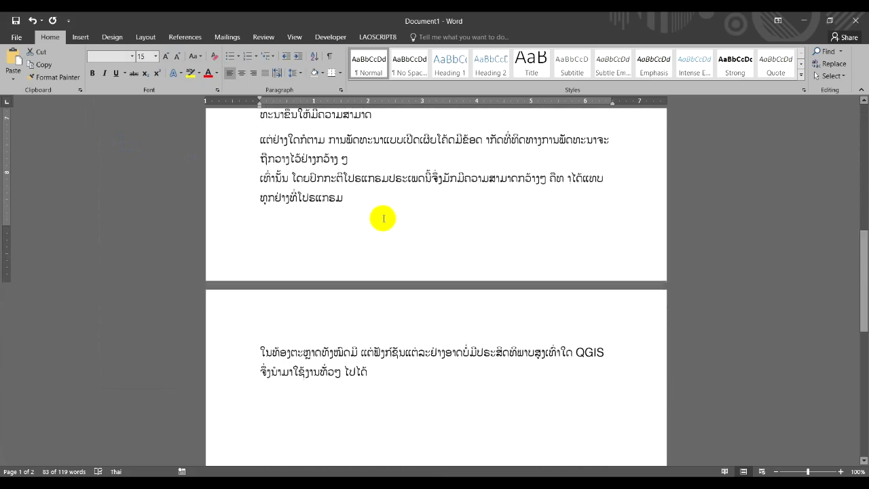
scroll(383, 218, down, 4)
drag(380, 262, 256, 232)
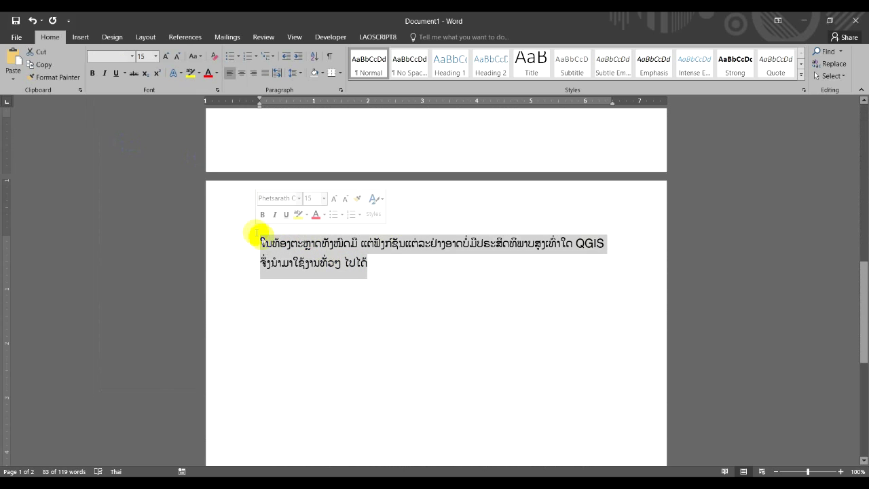
click(359, 252)
scroll(487, 263, down, 3)
drag(391, 188, 260, 149)
scroll(394, 223, up, 8)
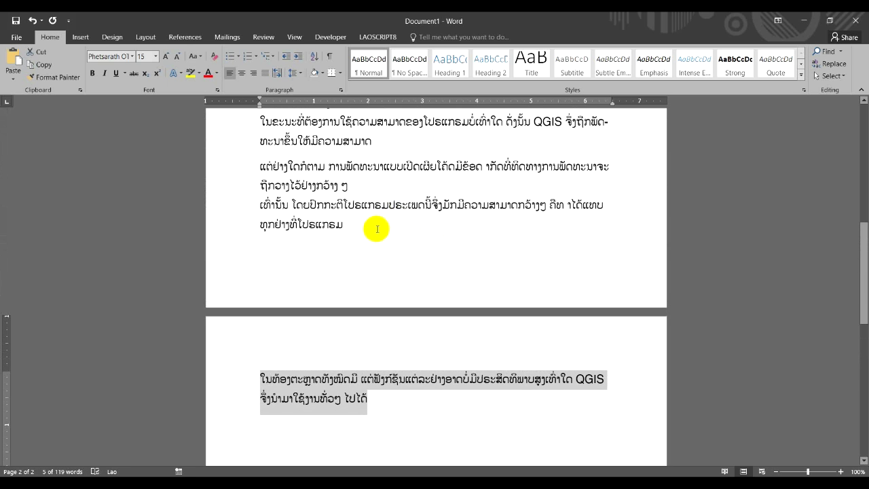